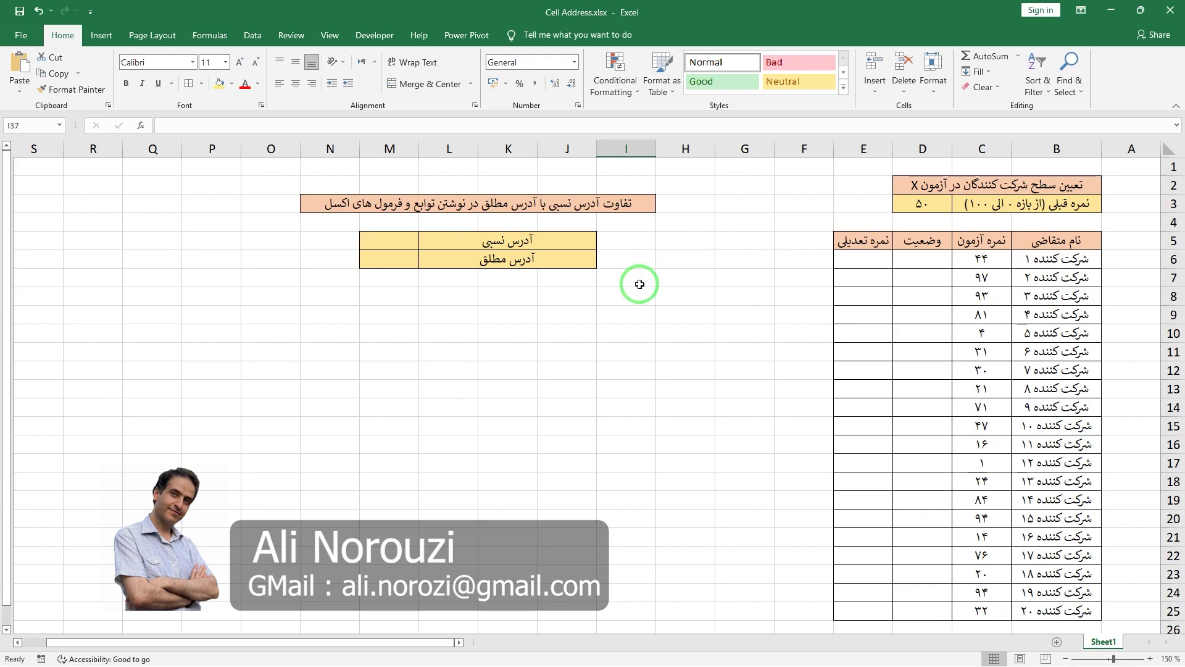
Select cells L9, K9, J9 and I9 in turn to show their addresses.
{"action": "left_click", "coordinate": [442, 316]}
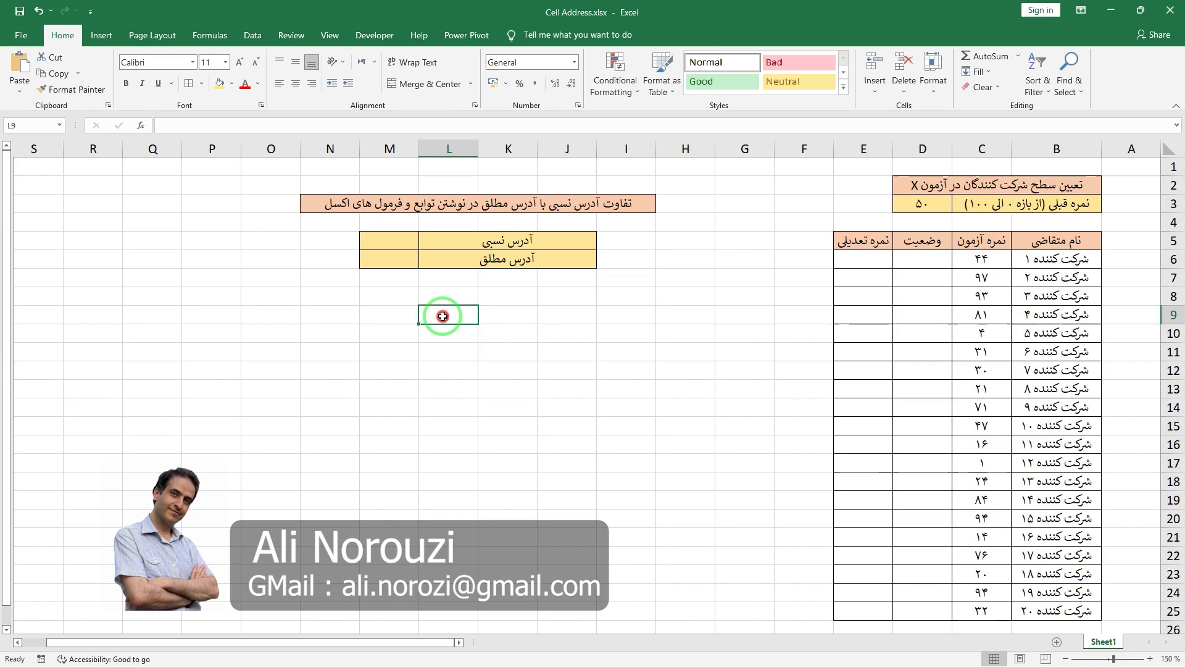
{"action": "left_click", "coordinate": [506, 316]}
{"action": "left_click", "coordinate": [551, 318]}
{"action": "left_click", "coordinate": [618, 320]}
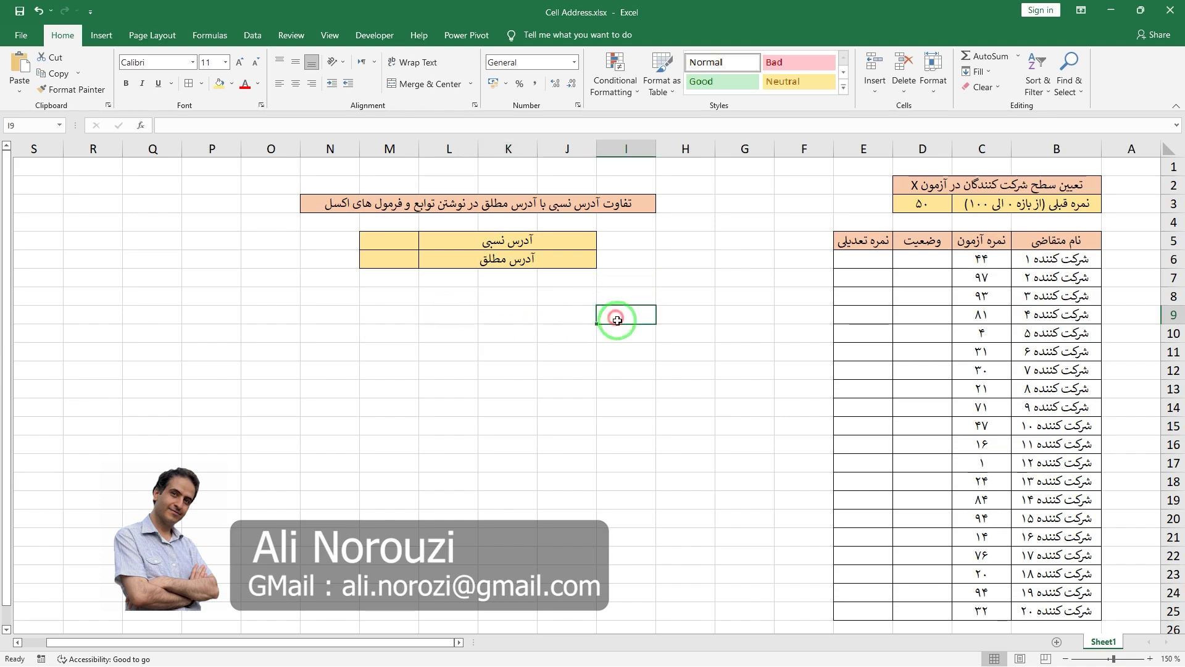
{"action": "left_click", "coordinate": [618, 319]}
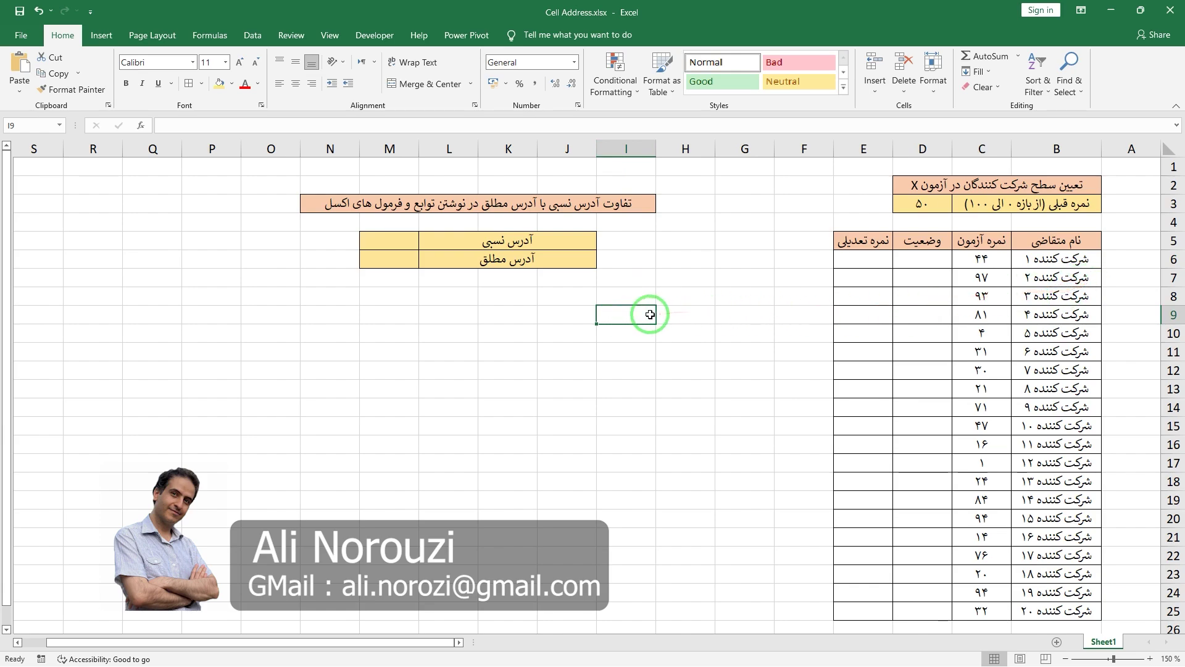
Enter M5 in cell M5 as the relative-address example.
{"action": "left_click", "coordinate": [389, 243]}
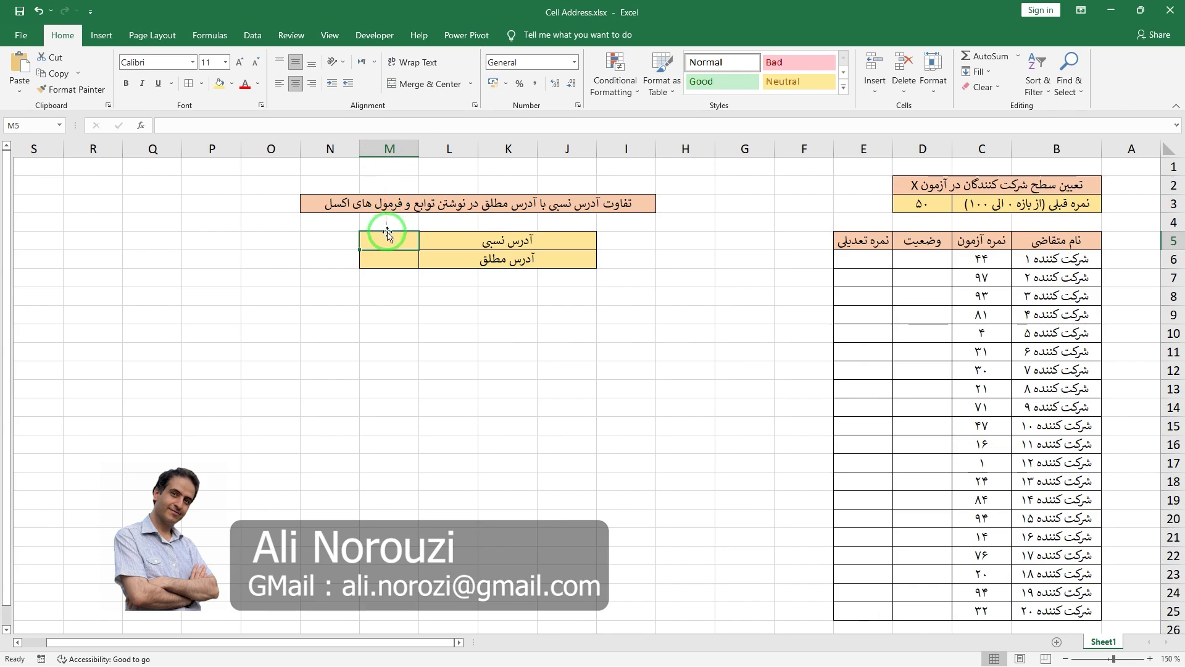
{"action": "type", "text": "M5"}
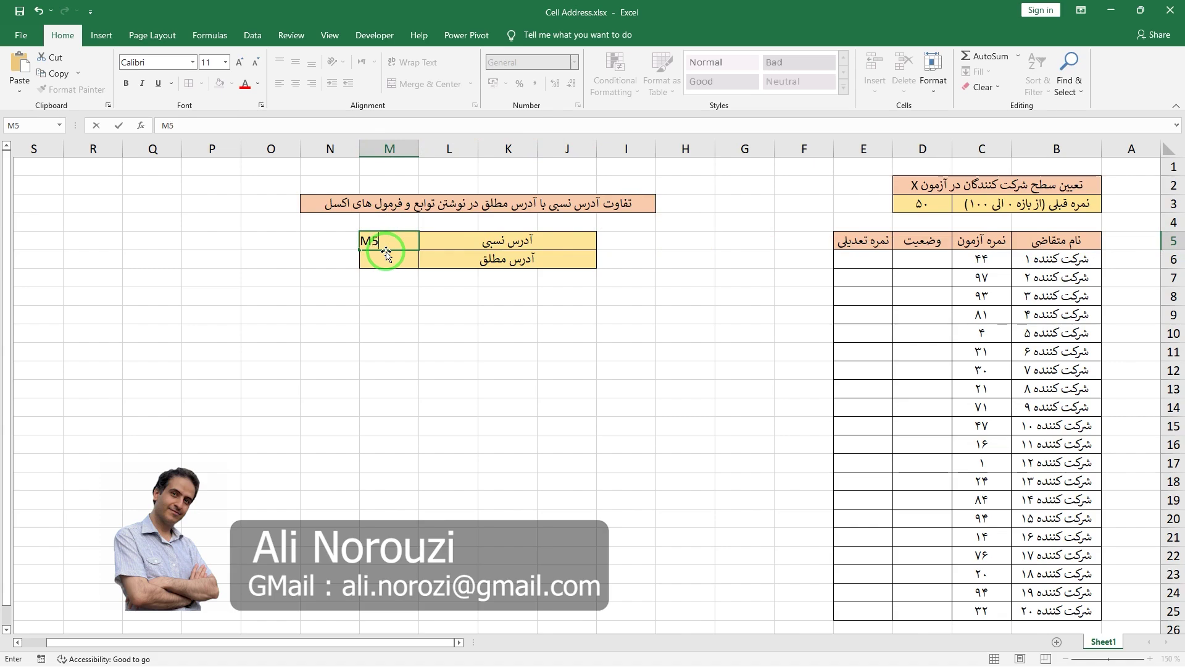
{"action": "left_click", "coordinate": [386, 253]}
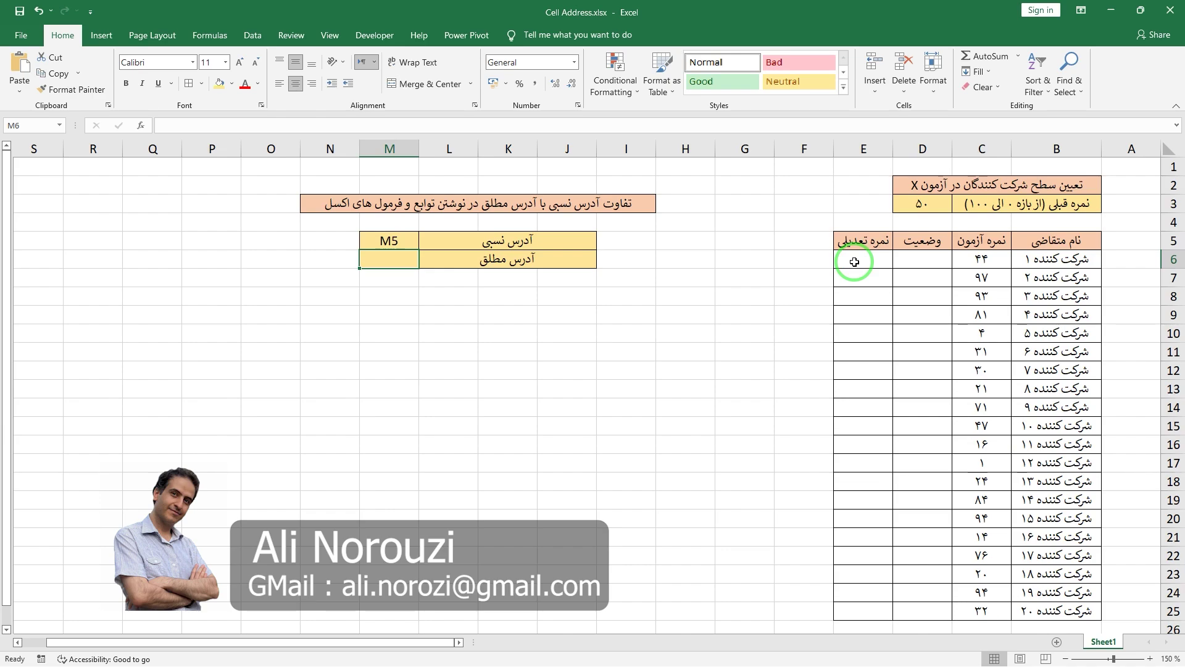
Enter =C6+2 in E6 so the first adjusted score shows 46.
{"action": "left_click", "coordinate": [854, 262]}
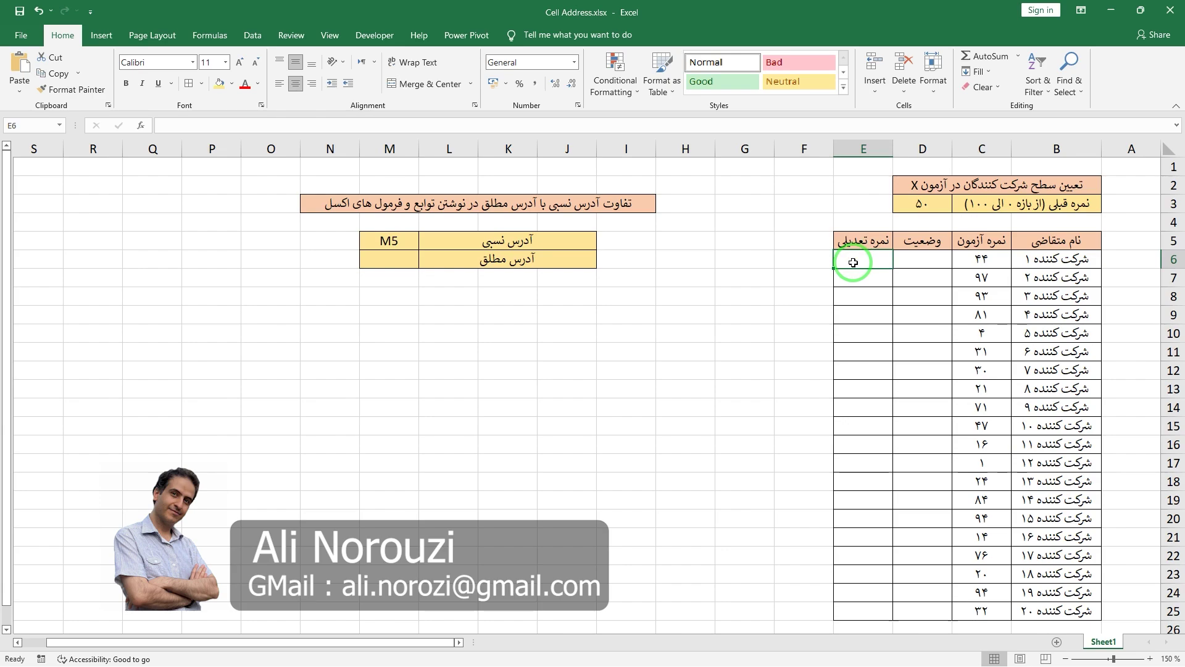
{"action": "type", "text": "="}
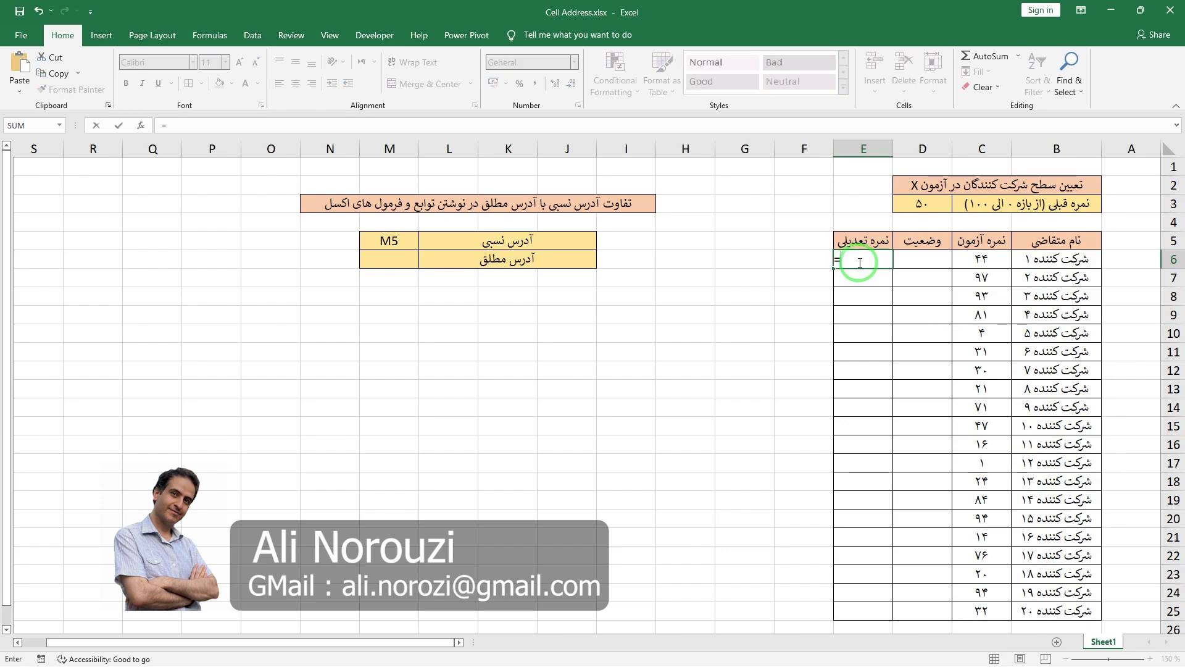
{"action": "left_click", "coordinate": [986, 259]}
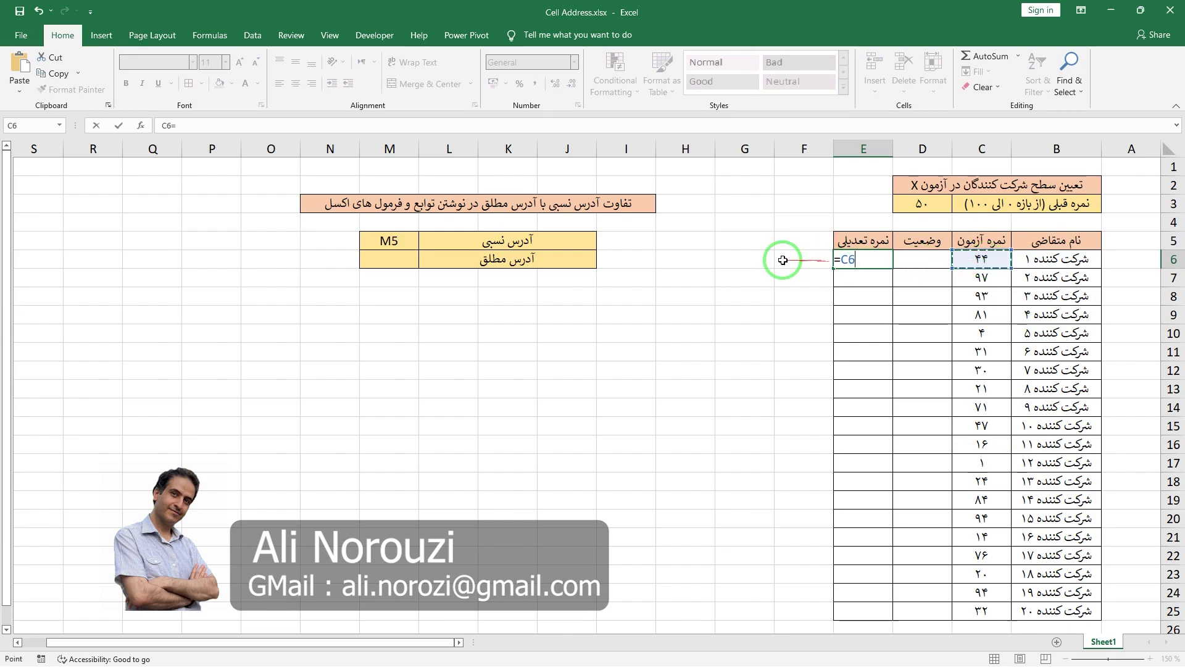
{"action": "type", "text": "+"}
{"action": "type", "text": "2"}
{"action": "key", "text": "Return"}
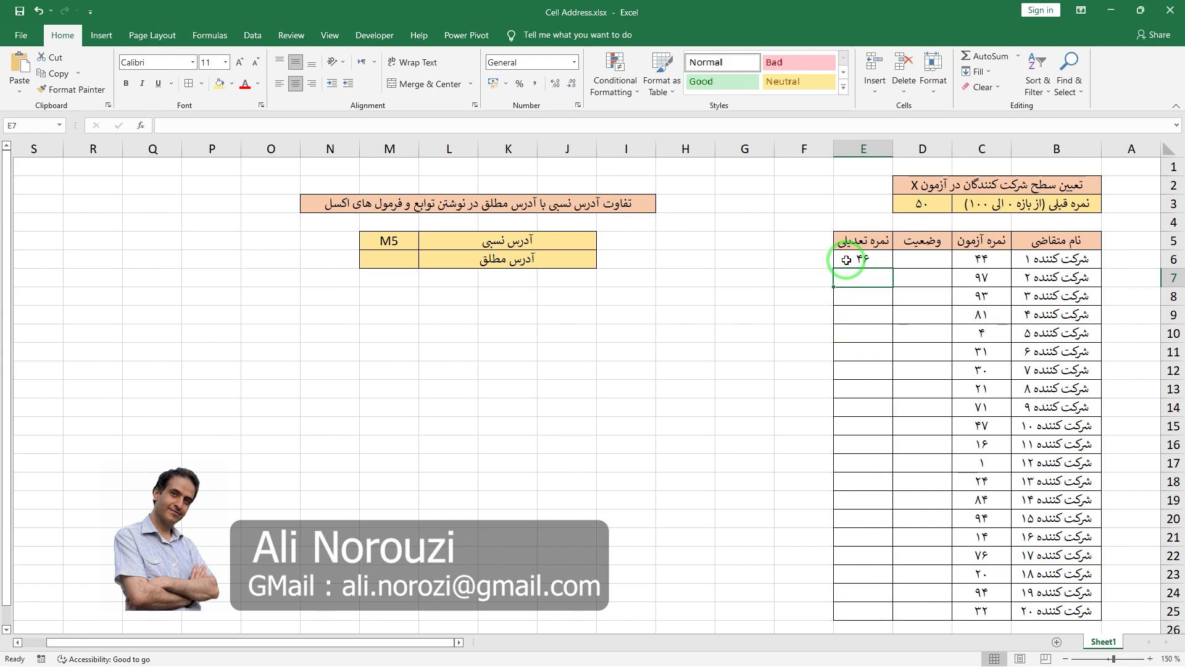
{"action": "left_click", "coordinate": [846, 260]}
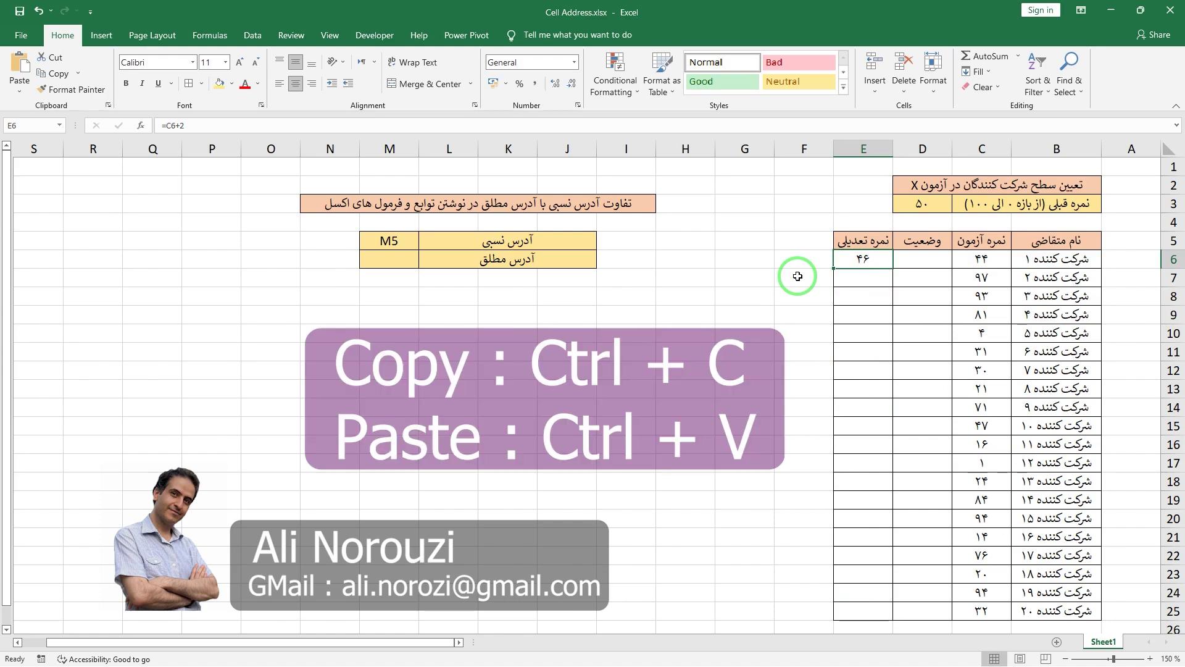
{"action": "key", "text": "ctrl+c"}
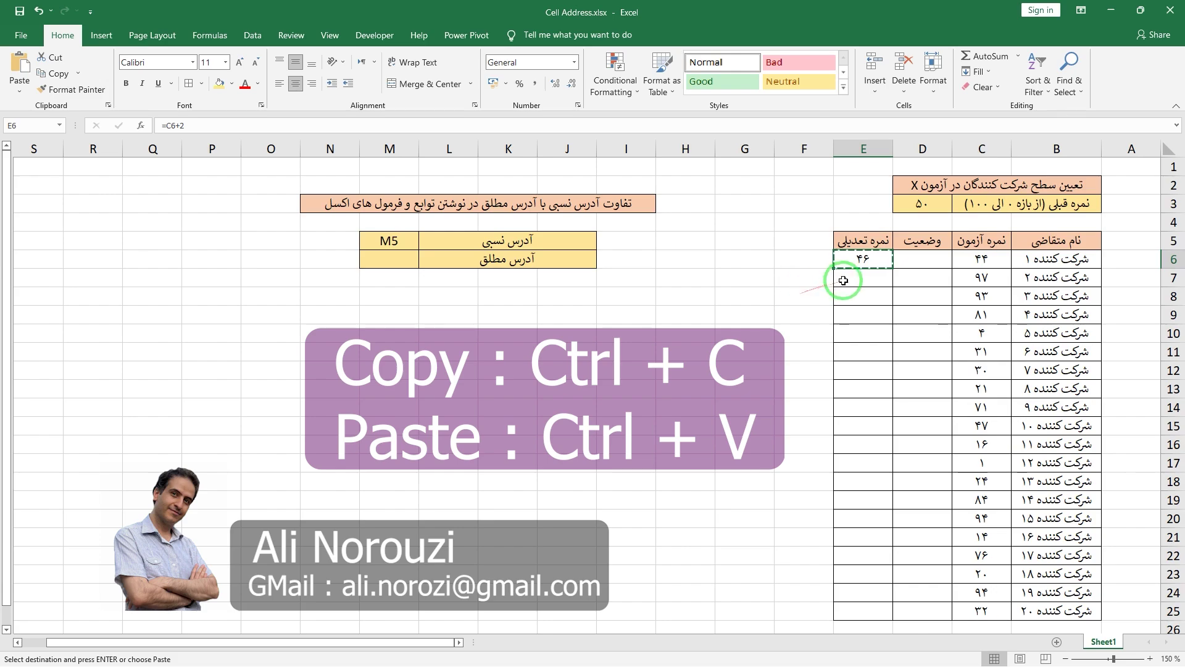
{"action": "left_click", "coordinate": [843, 280]}
{"action": "key", "text": "ctrl+v"}
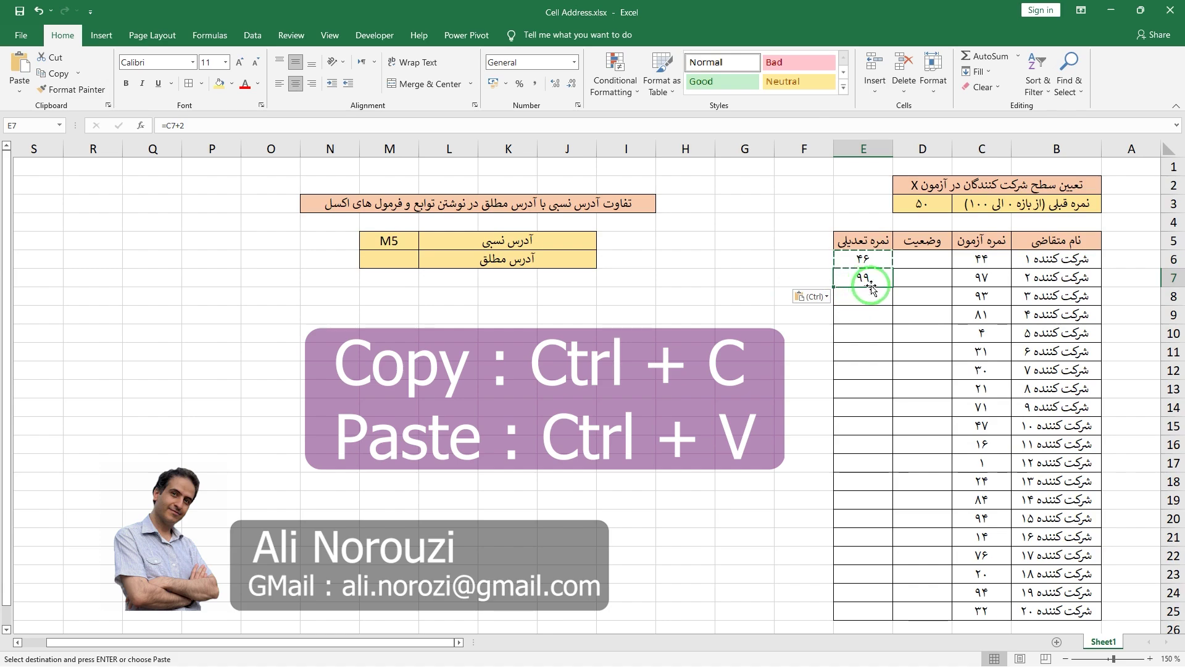
{"action": "left_click", "coordinate": [863, 294]}
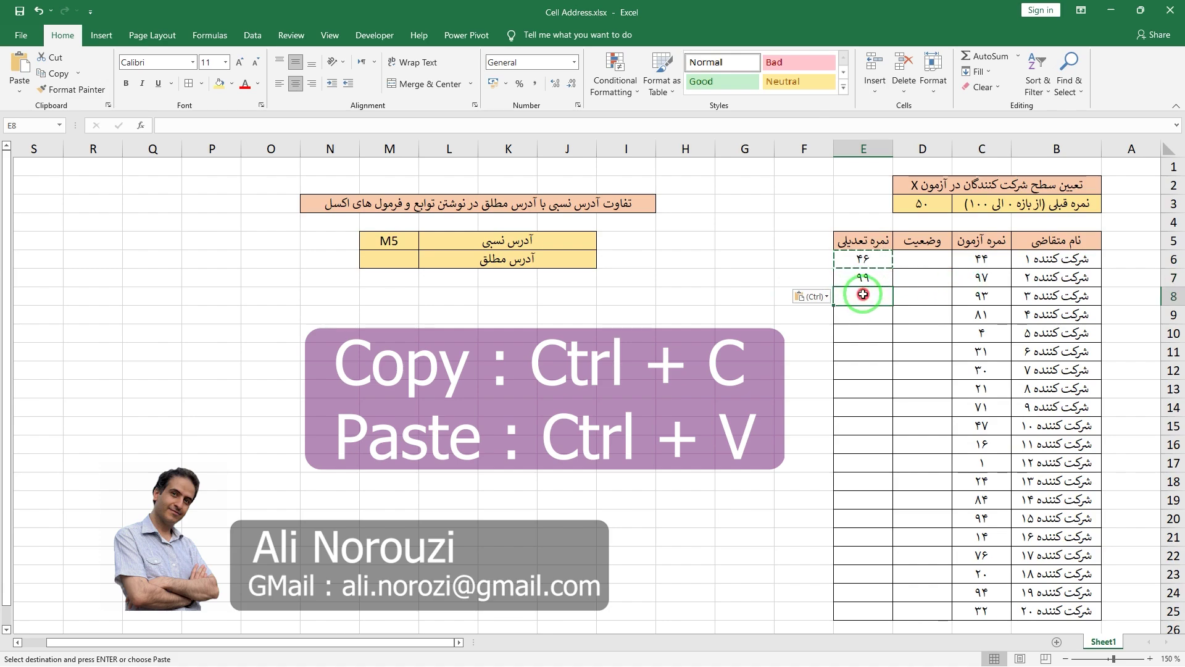
{"action": "key", "text": "ctrl+v"}
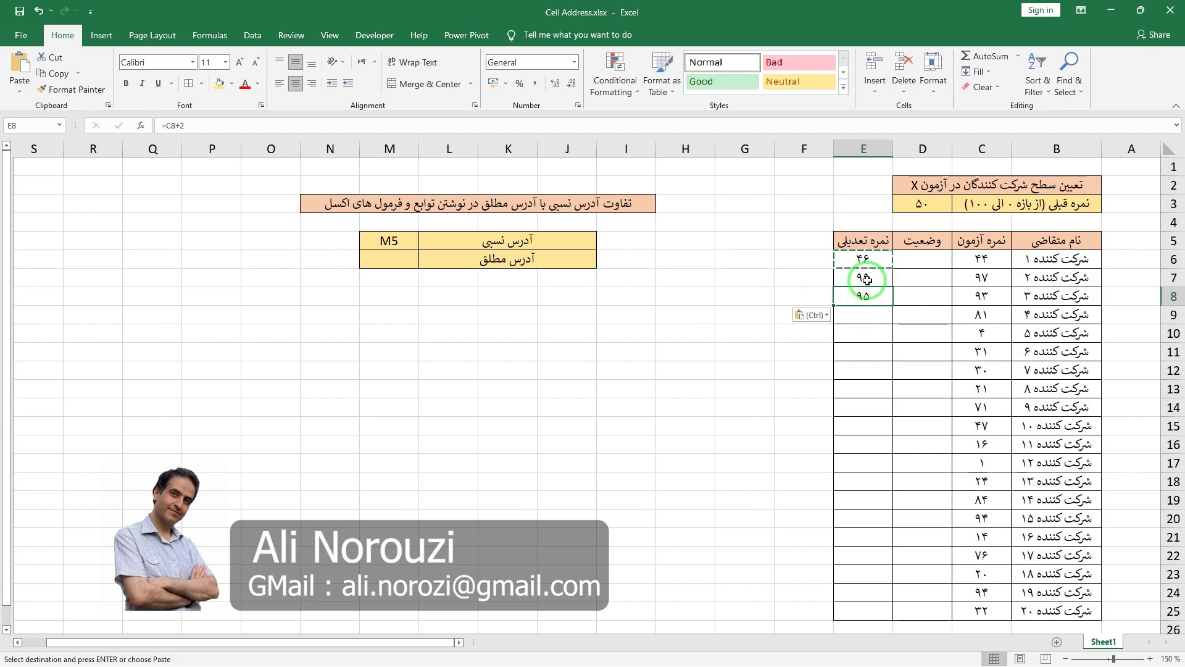
{"action": "left_click_drag", "start_coordinate": [867, 279], "coordinate": [867, 290]}
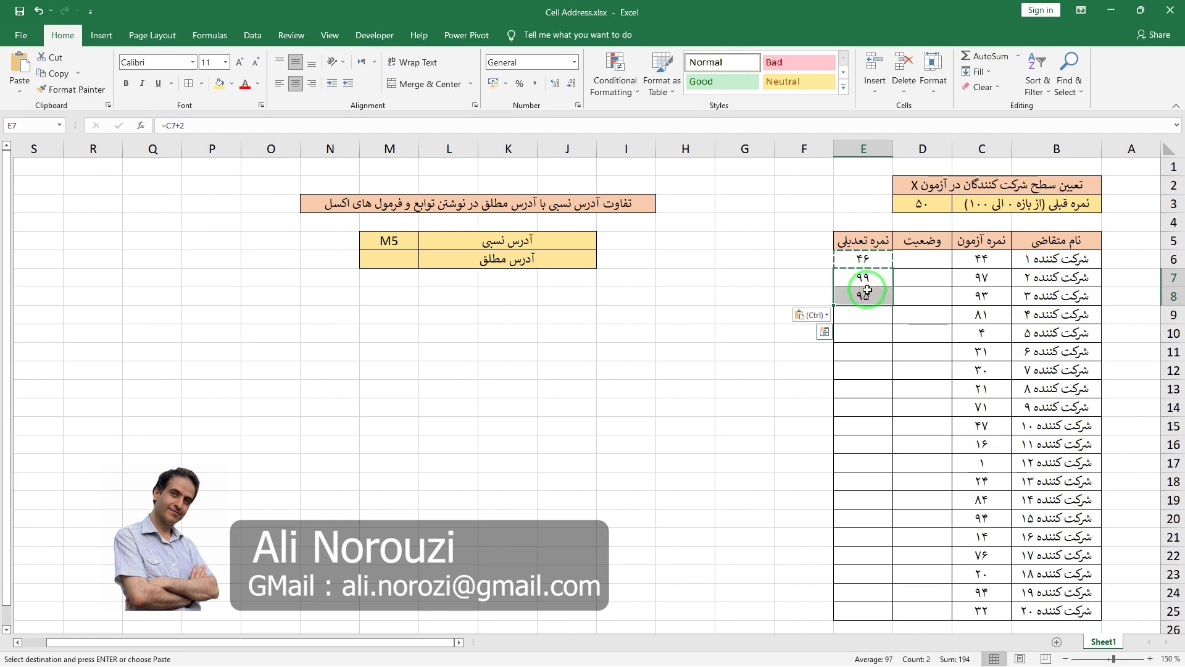
{"action": "key", "text": "Delete"}
{"action": "left_click", "coordinate": [854, 258]}
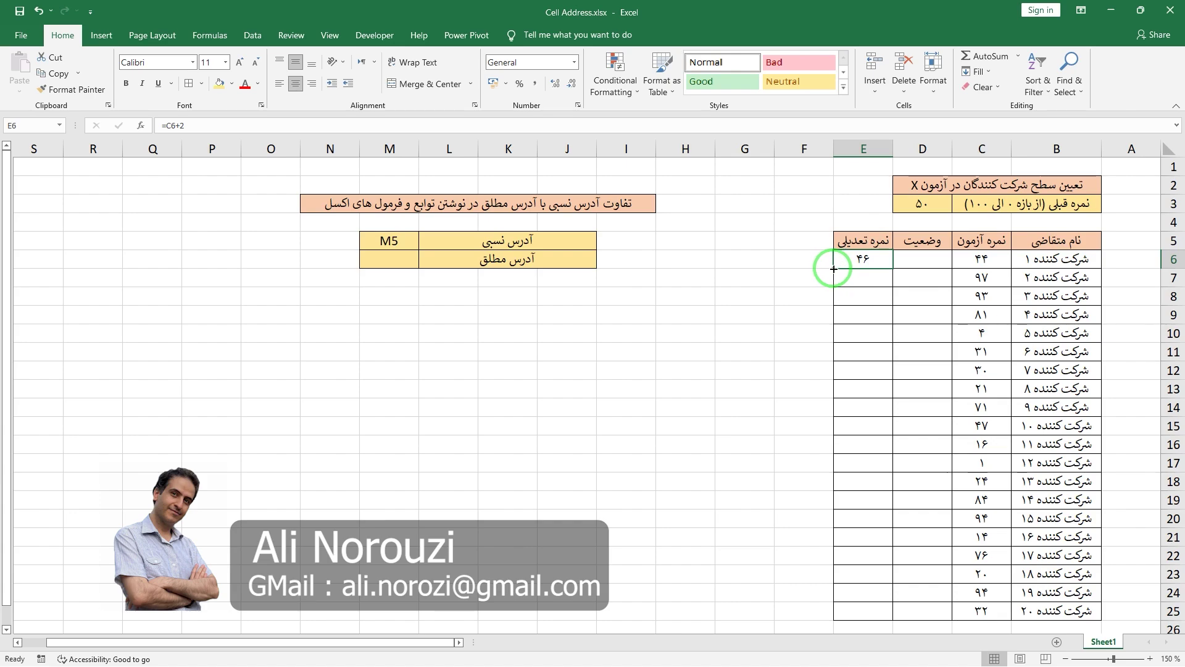
Copy E6's +2 formula down through E25, giving adjusted scores from 46 down to 34.
{"action": "left_click_drag", "start_coordinate": [834, 268], "coordinate": [836, 615]}
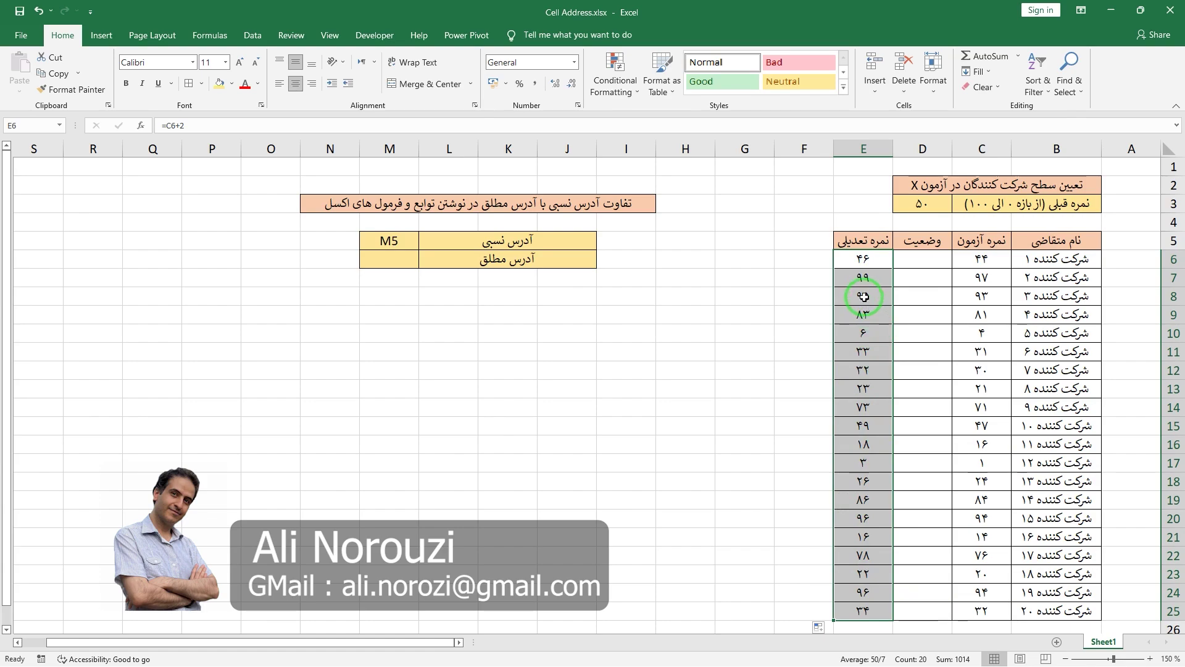
{"action": "key", "text": "ctrl+z"}
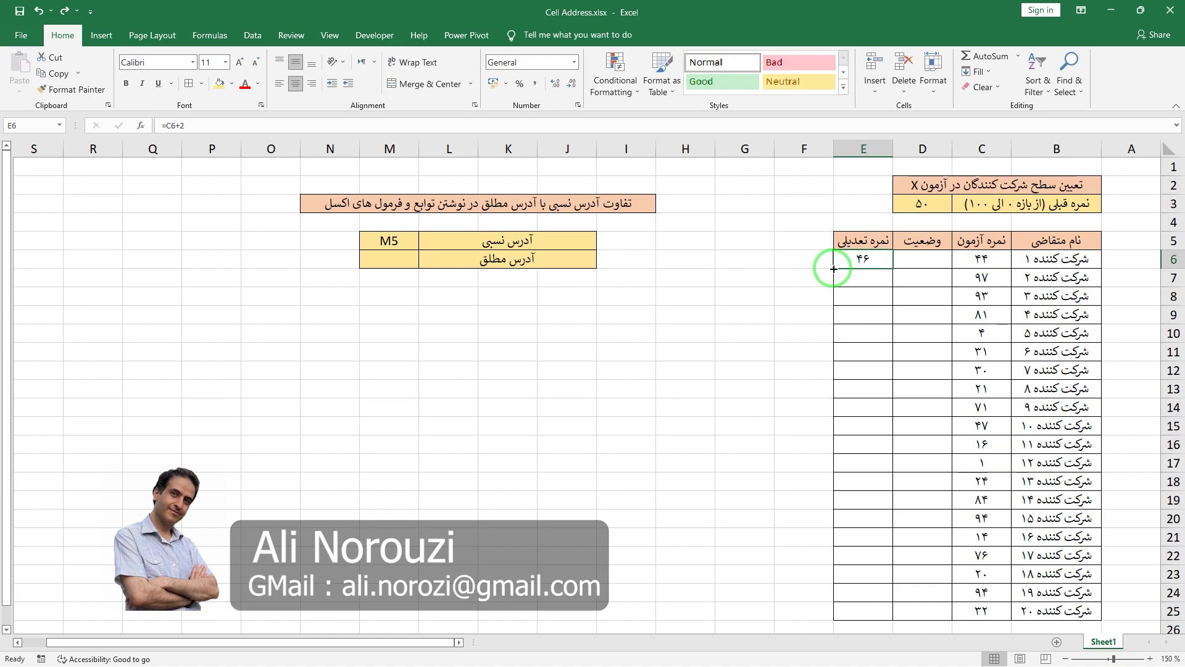
{"action": "double_click", "coordinate": [834, 269]}
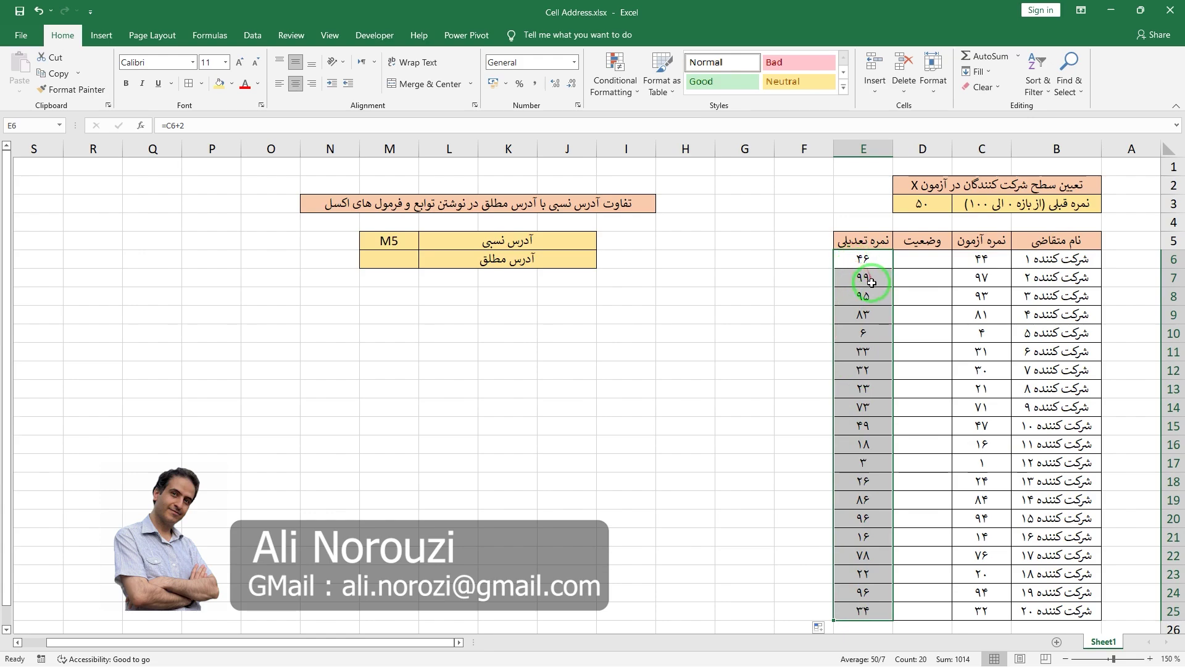
{"action": "left_click_drag", "start_coordinate": [867, 307], "coordinate": [863, 384]}
{"action": "left_click", "coordinate": [859, 387]}
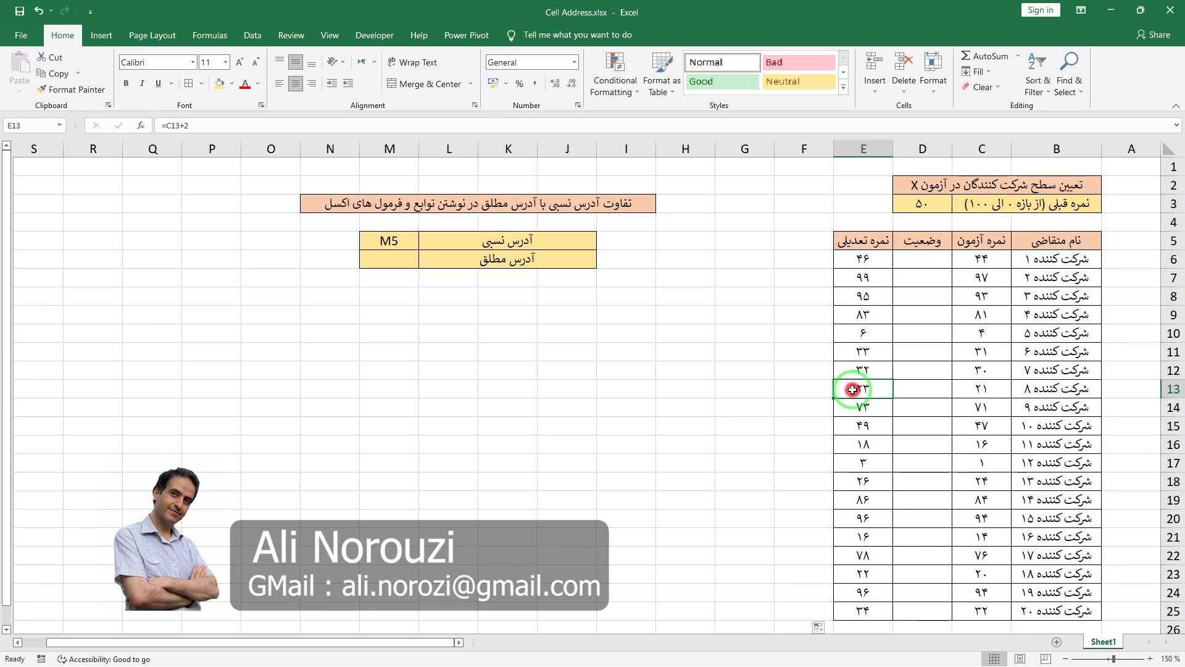
{"action": "double_click", "coordinate": [856, 389]}
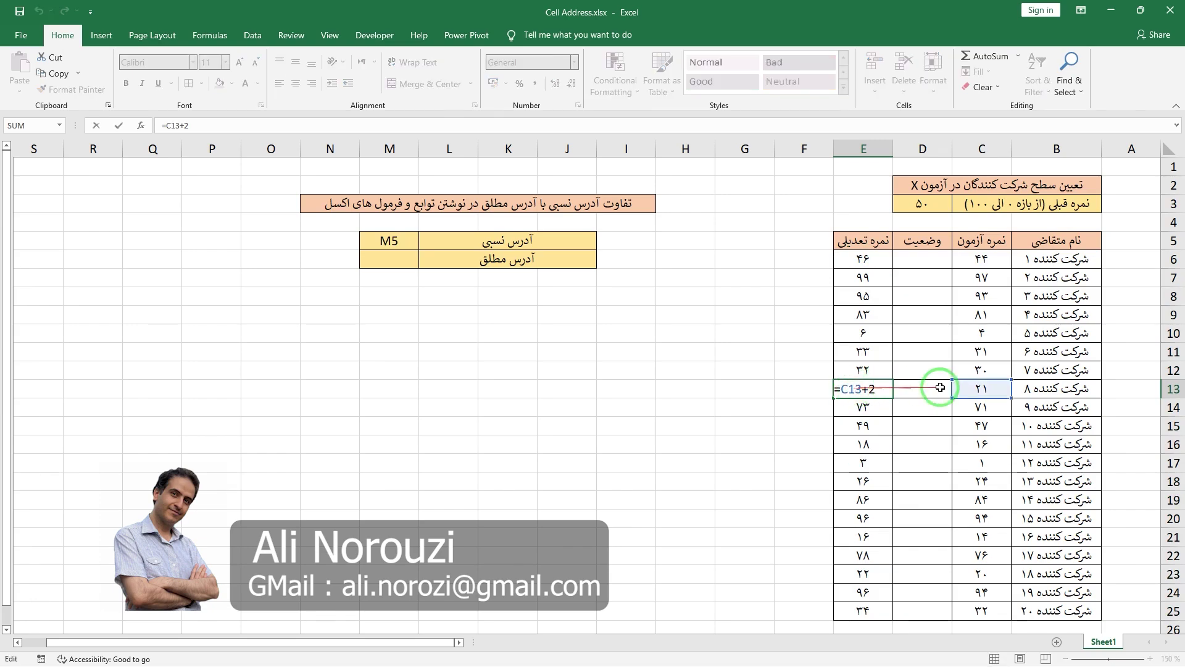
{"action": "left_click", "coordinate": [862, 389]}
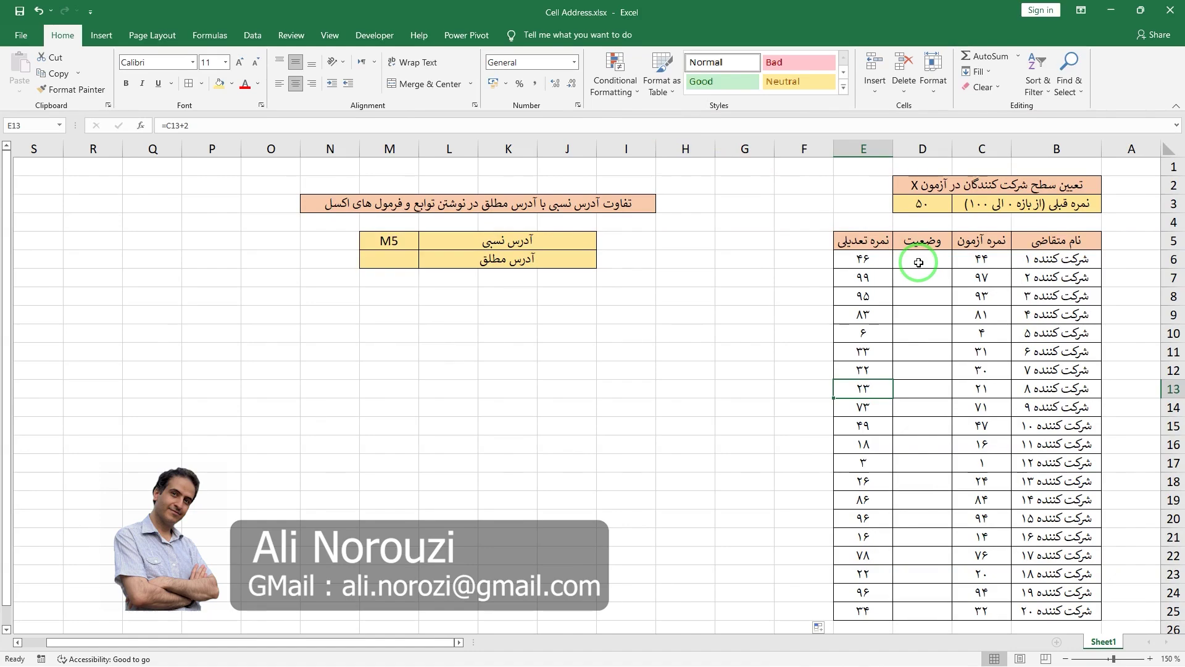
Enter =IF(E6>=D3,"قبول","مردود") in D6, which shows مردود.
{"action": "left_click", "coordinate": [918, 263]}
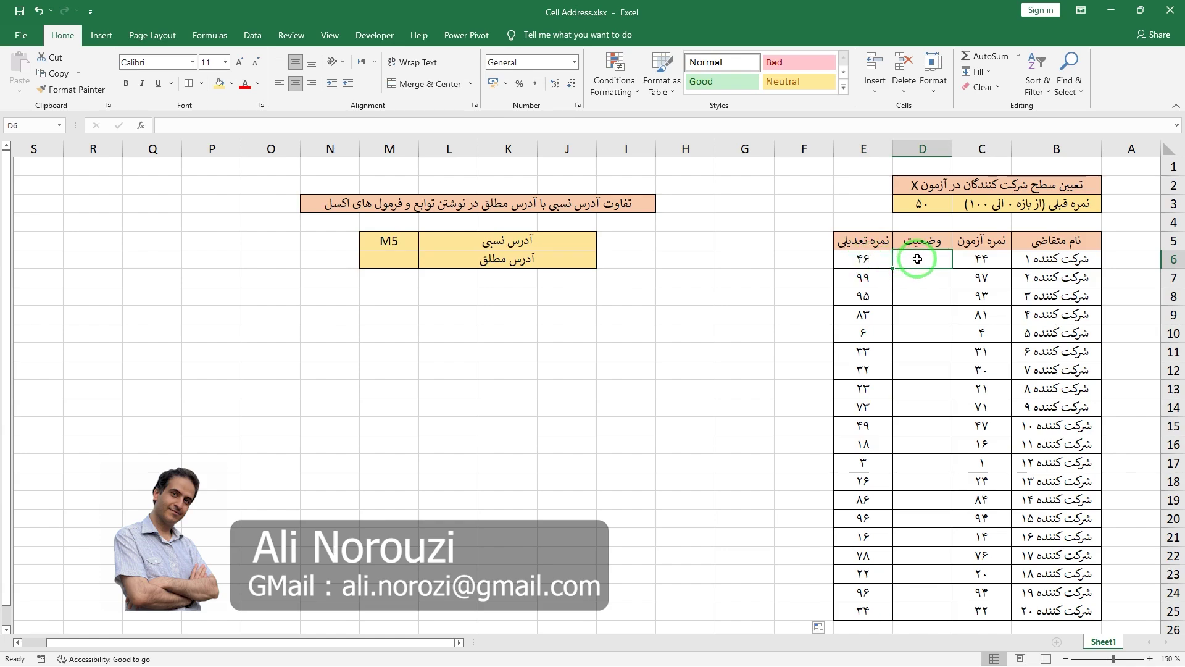
{"action": "type", "text": "="}
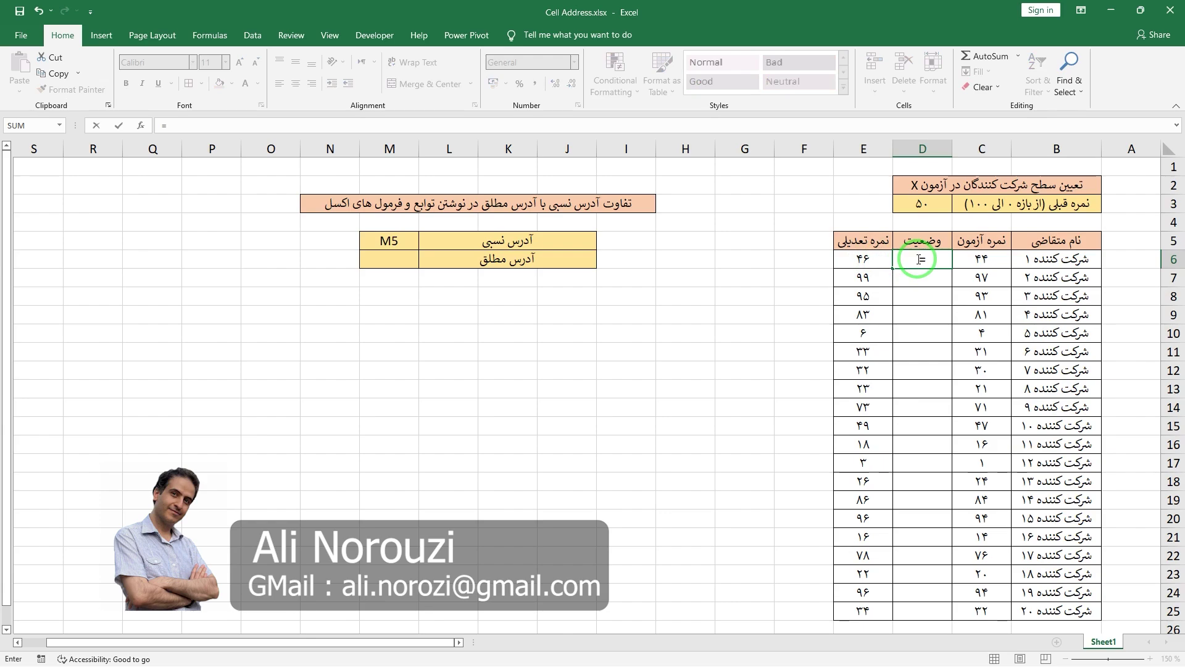
{"action": "type", "text": "i"}
{"action": "key", "text": "Tab"}
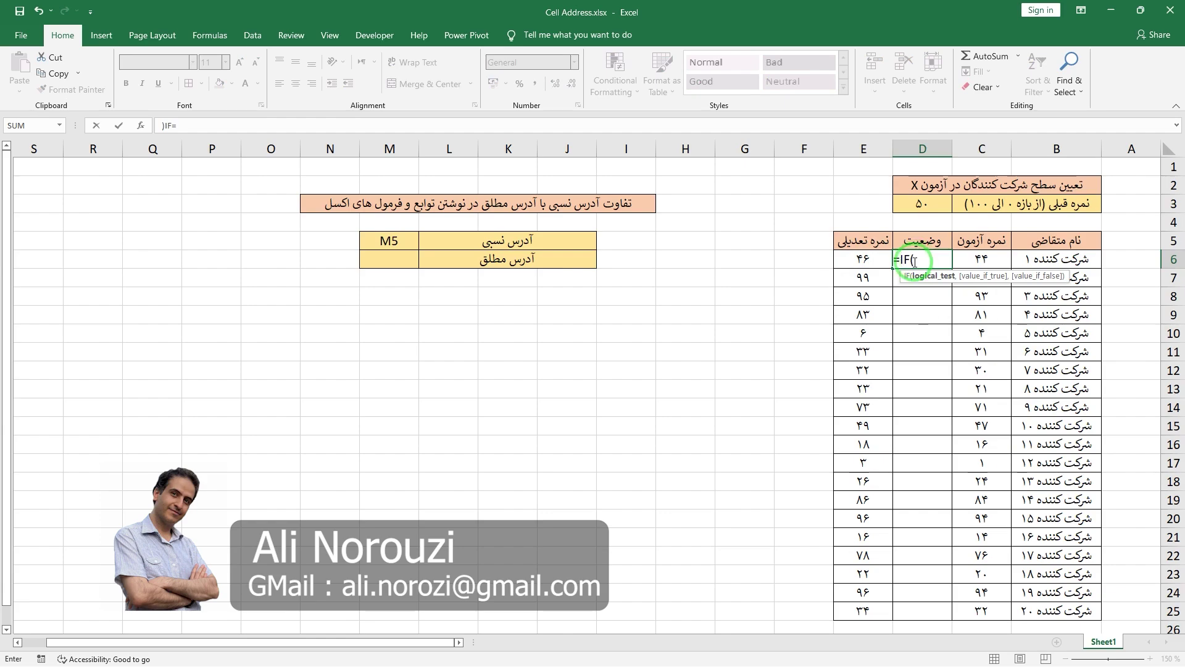
{"action": "left_click", "coordinate": [868, 260]}
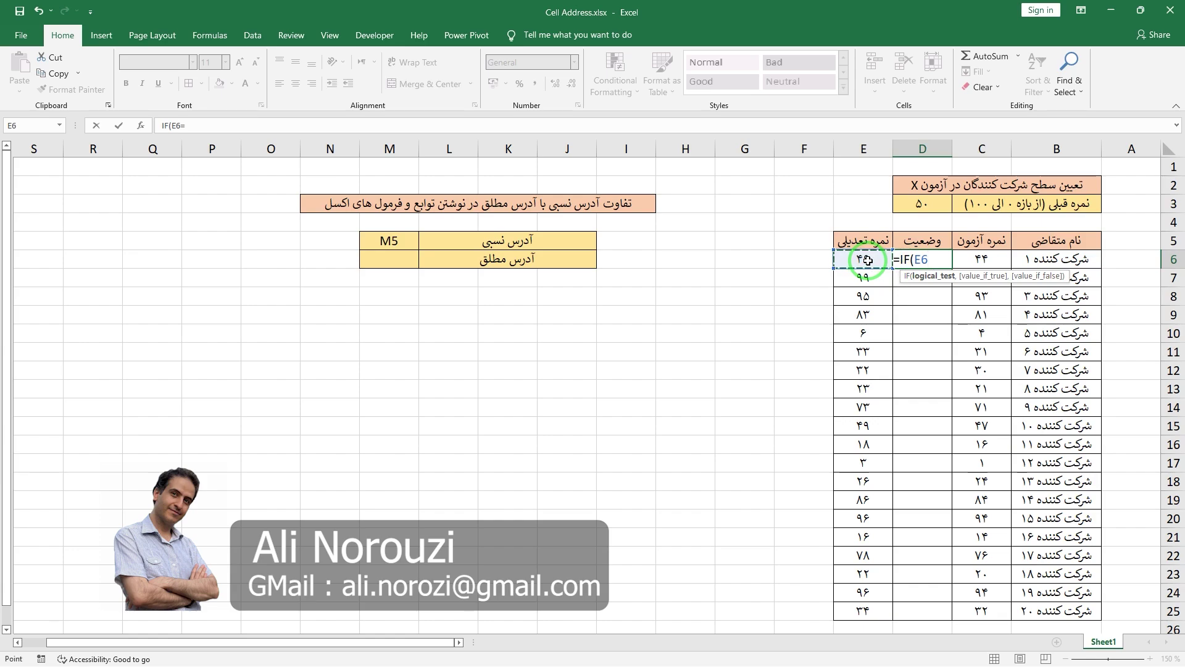
{"action": "type", "text": ">"}
{"action": "type", "text": "="}
{"action": "left_click", "coordinate": [920, 205]}
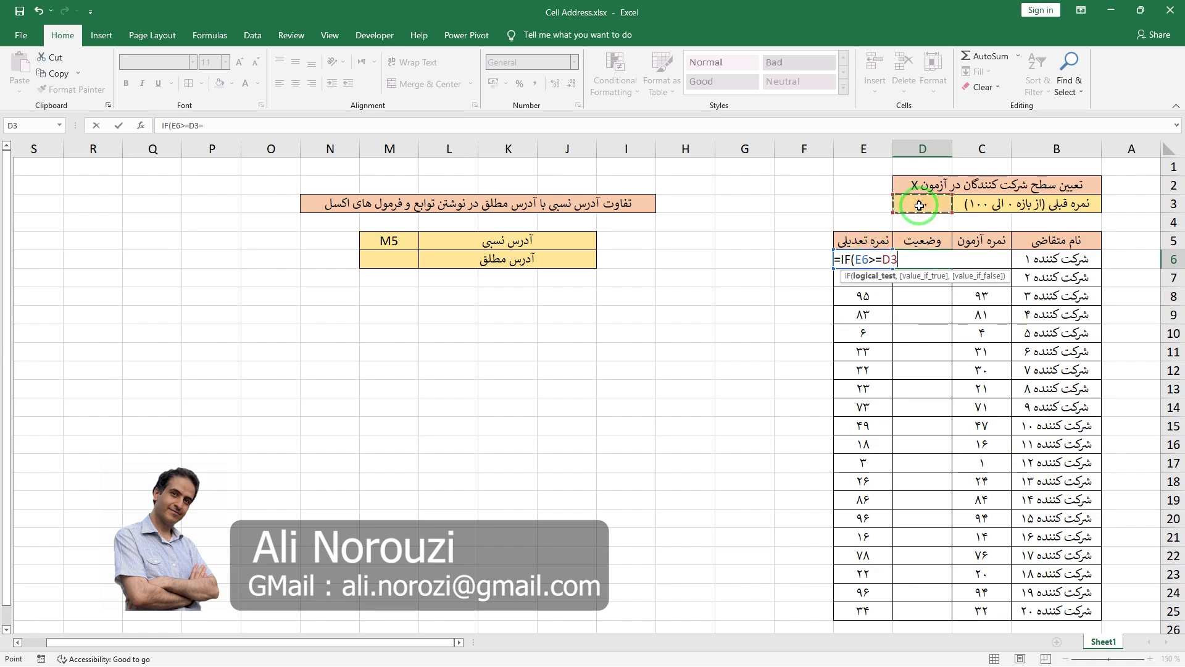
{"action": "type", "text": ","}
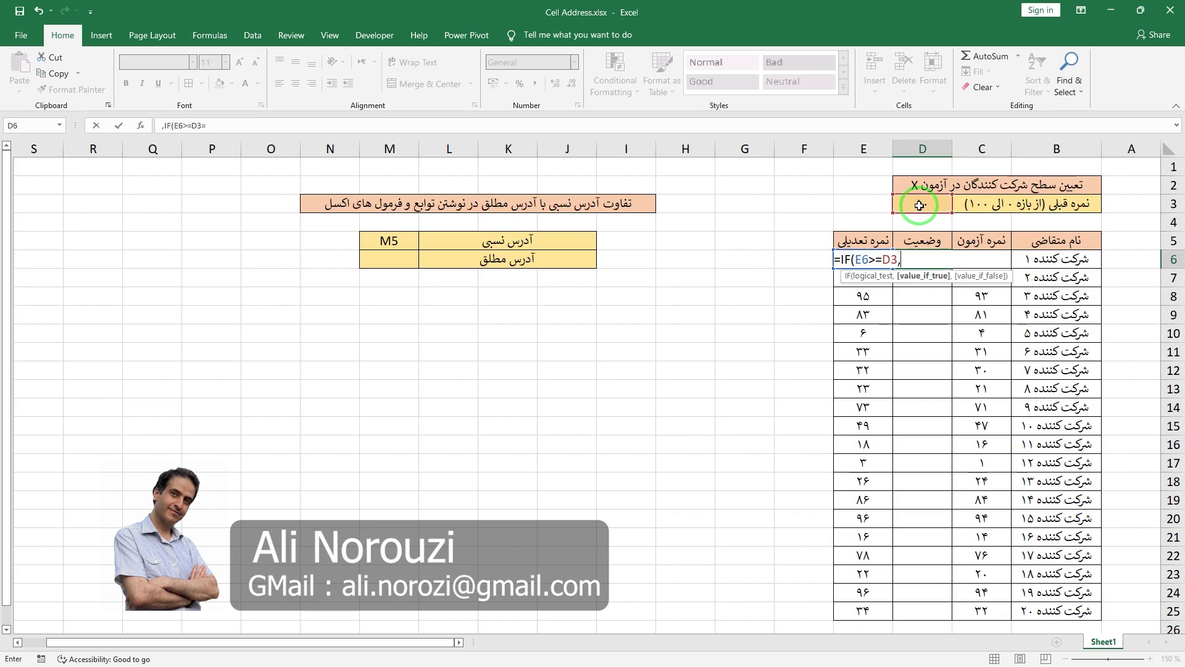
{"action": "type", "text": "\""}
{"action": "type", "text": "ق"}
{"action": "type", "text": "بول"}
{"action": "type", "text": "\""}
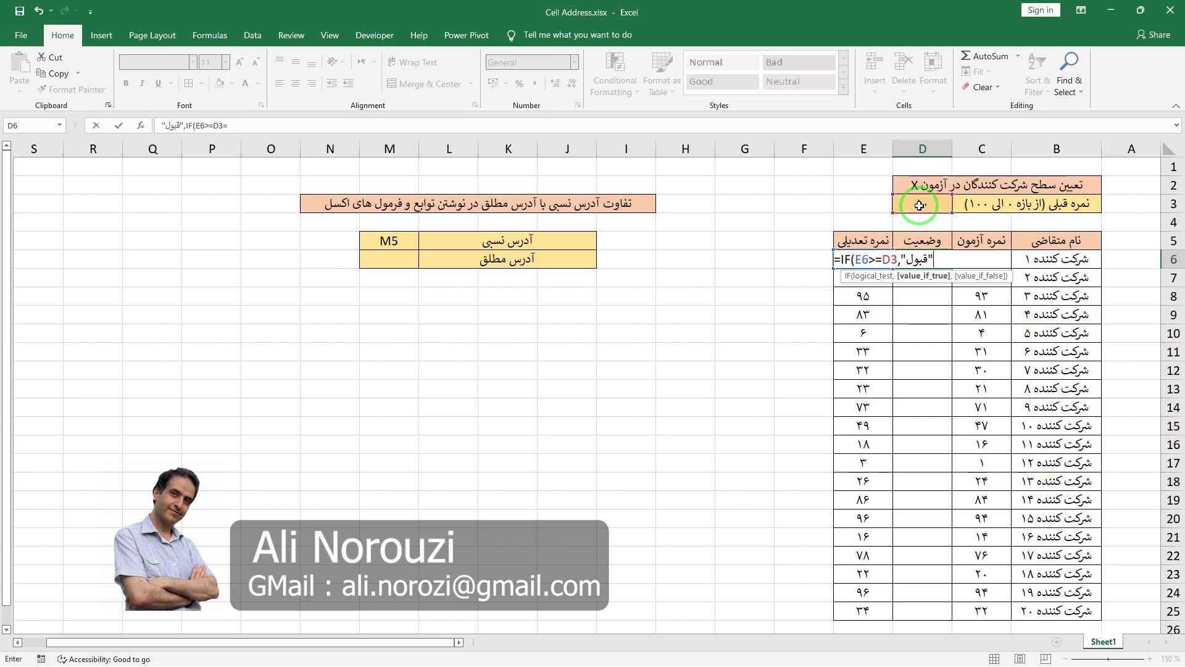
{"action": "type", "text": ","}
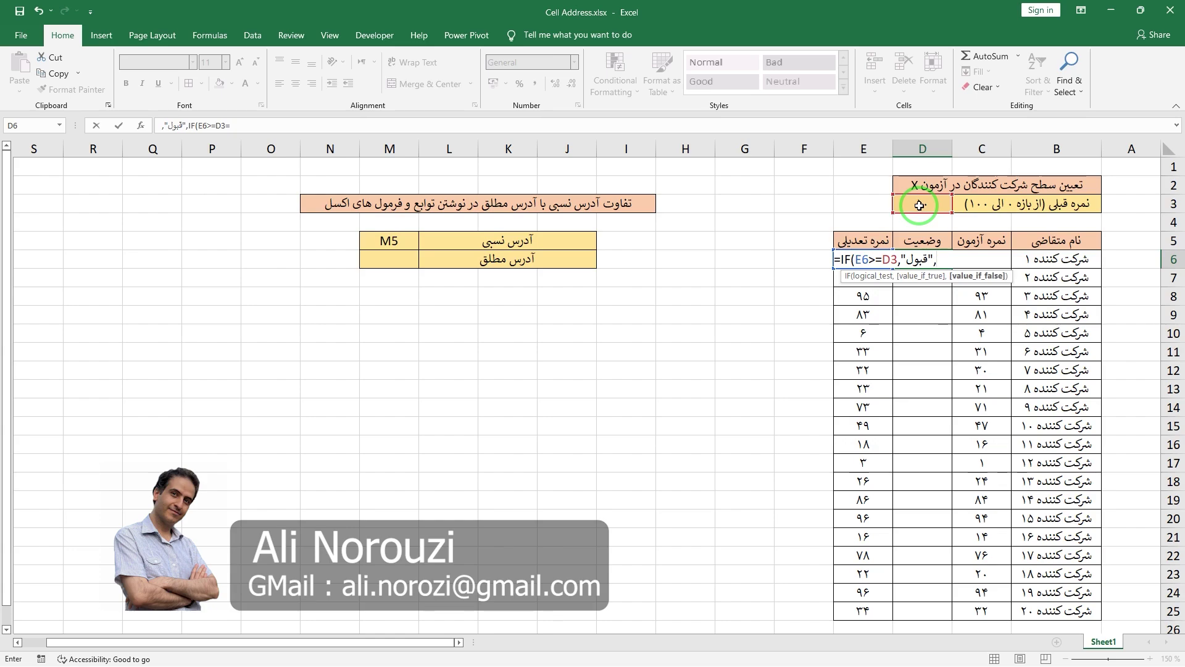
{"action": "type", "text": "\"م"}
{"action": "type", "text": "ردود"}
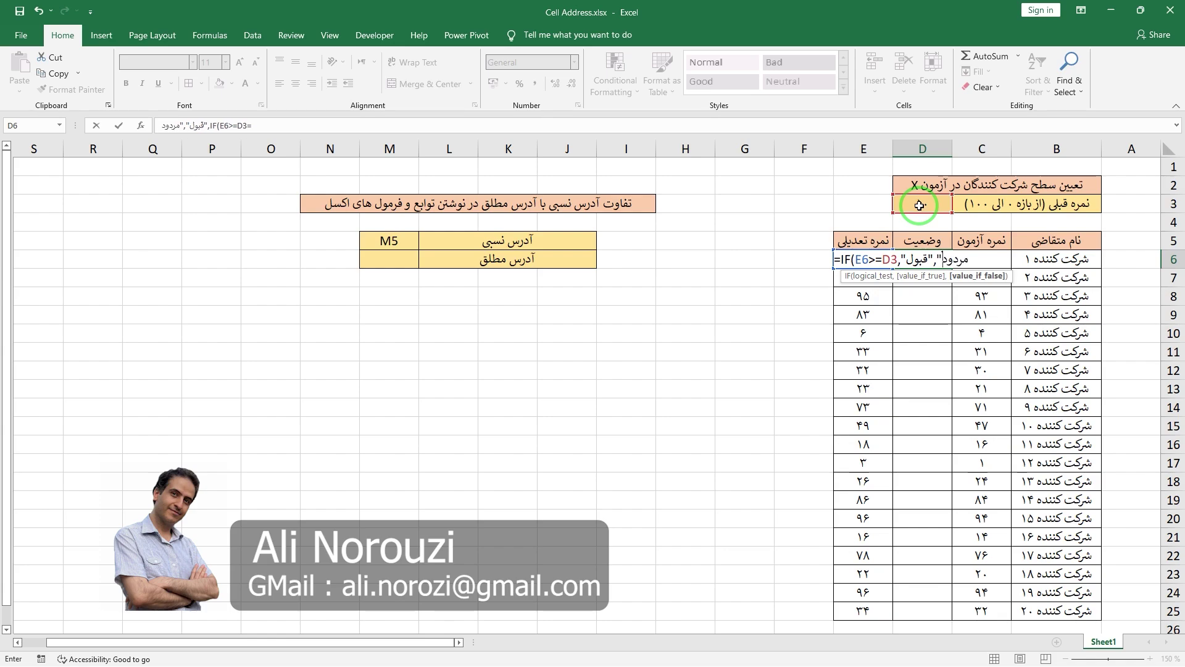
{"action": "type", "text": "\""}
{"action": "type", "text": ")"}
{"action": "key", "text": "Return"}
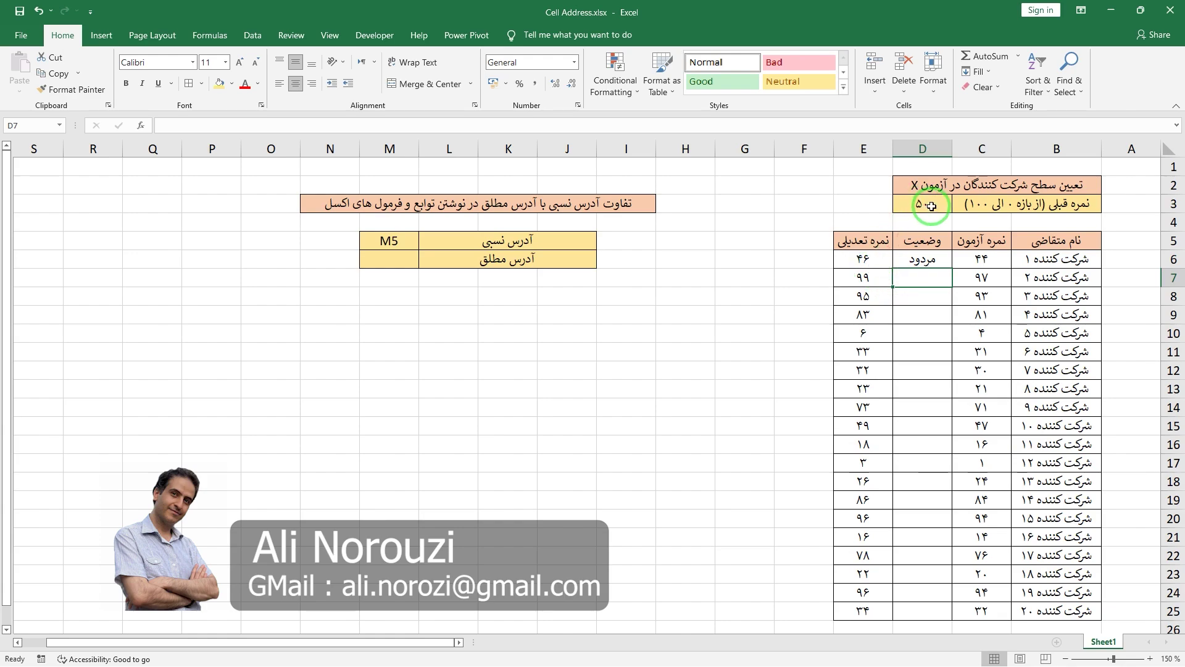
{"action": "left_click", "coordinate": [931, 206]}
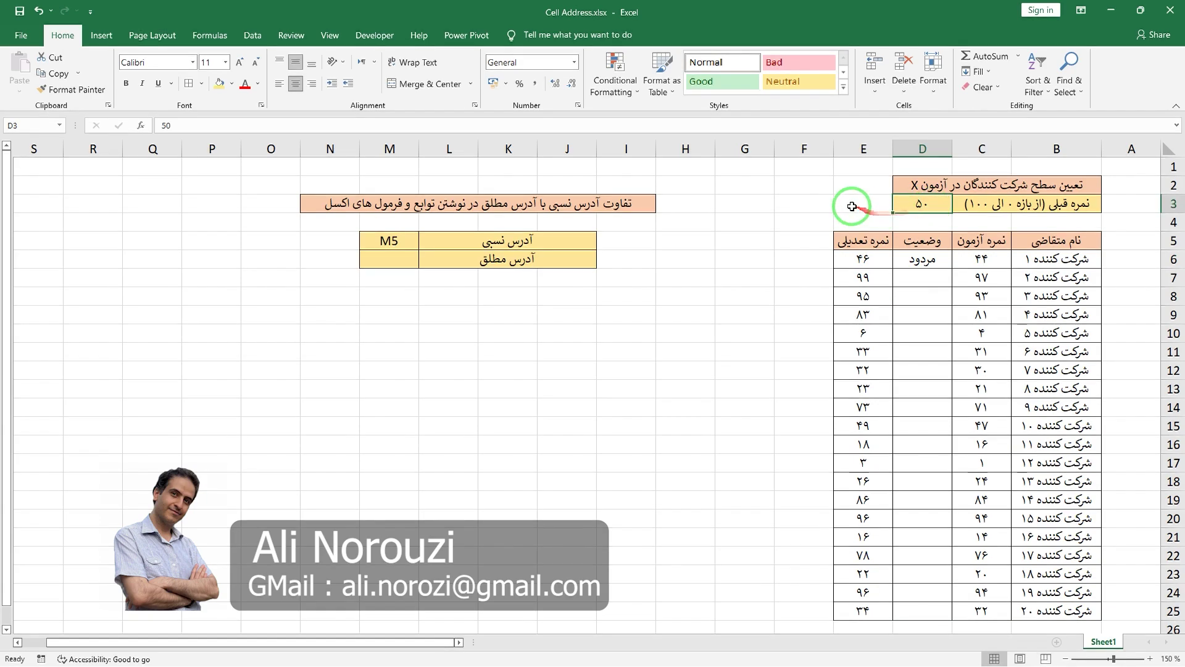
{"action": "type", "text": "40"}
{"action": "key", "text": "Return"}
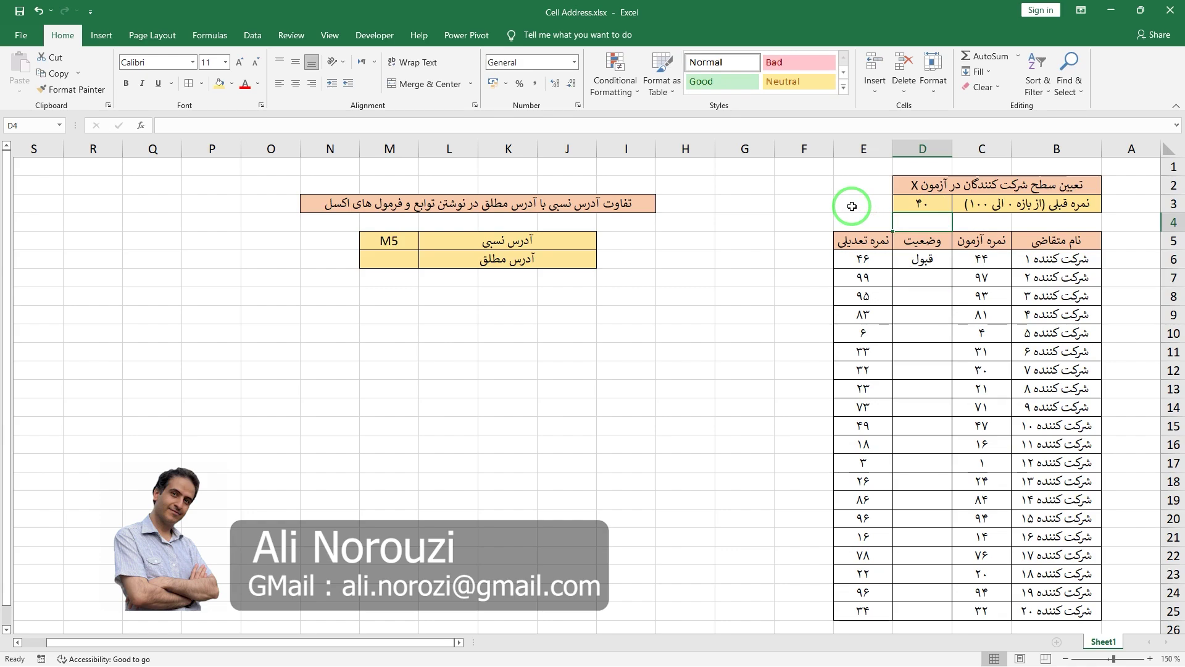
{"action": "key", "text": "Up"}
{"action": "type", "text": "50"}
{"action": "key", "text": "Return"}
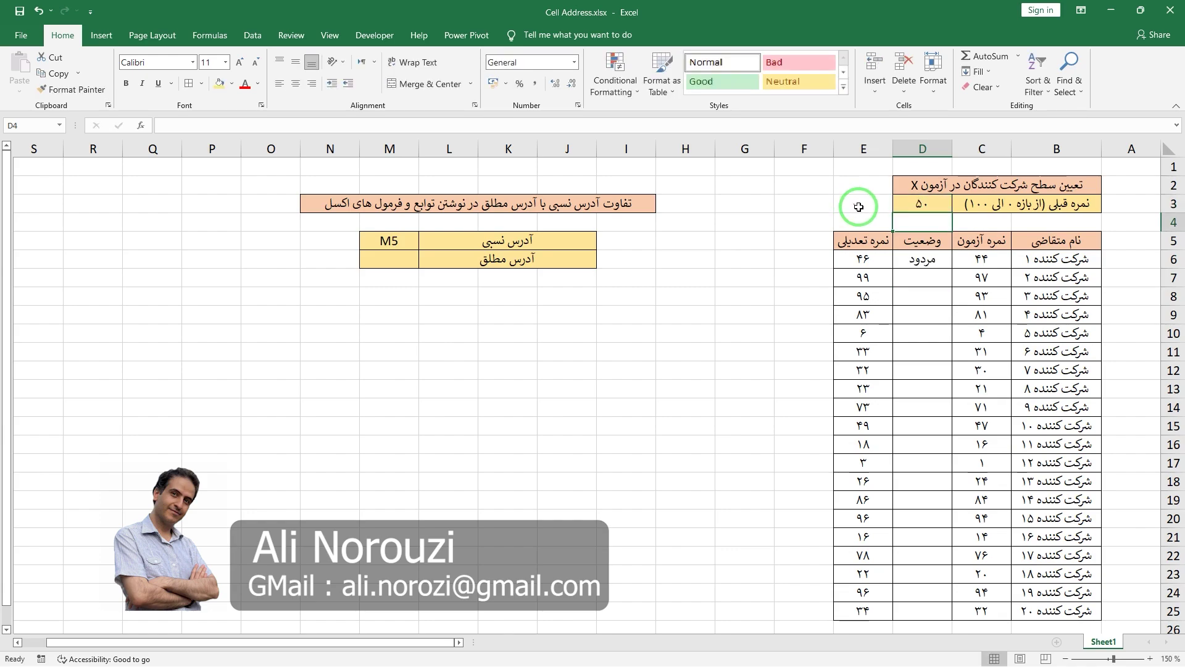
{"action": "left_click", "coordinate": [903, 263]}
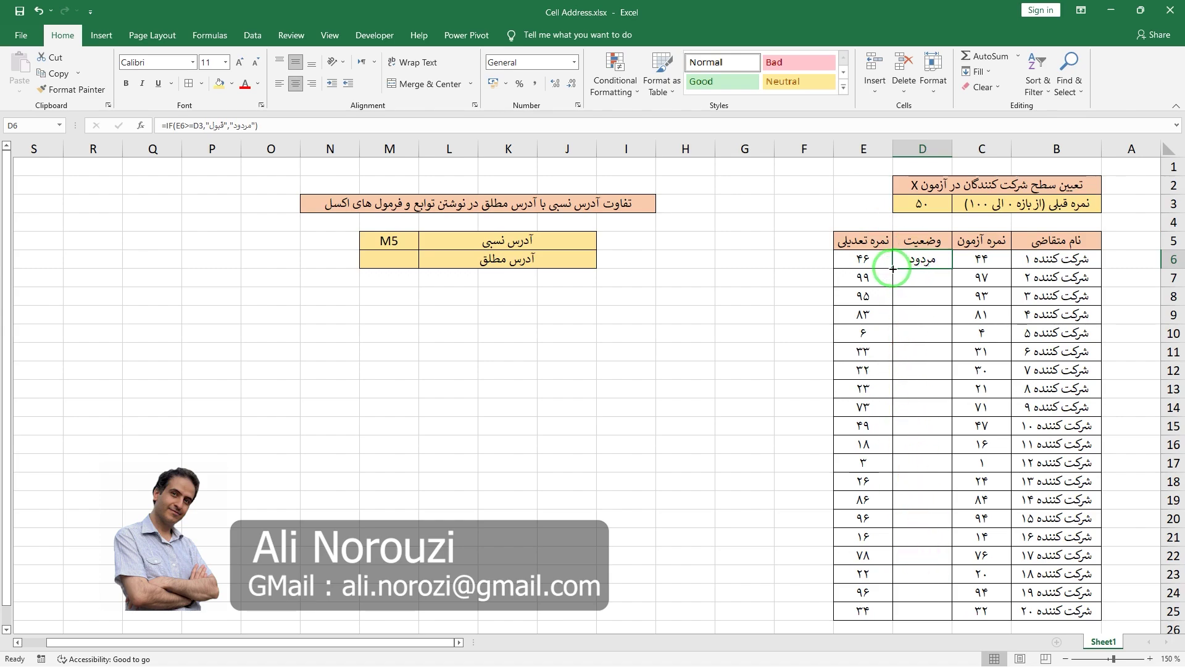
Fill D6's IF formula down to D25 and inspect D11, whose threshold reference shifted to D8.
{"action": "double_click", "coordinate": [892, 268]}
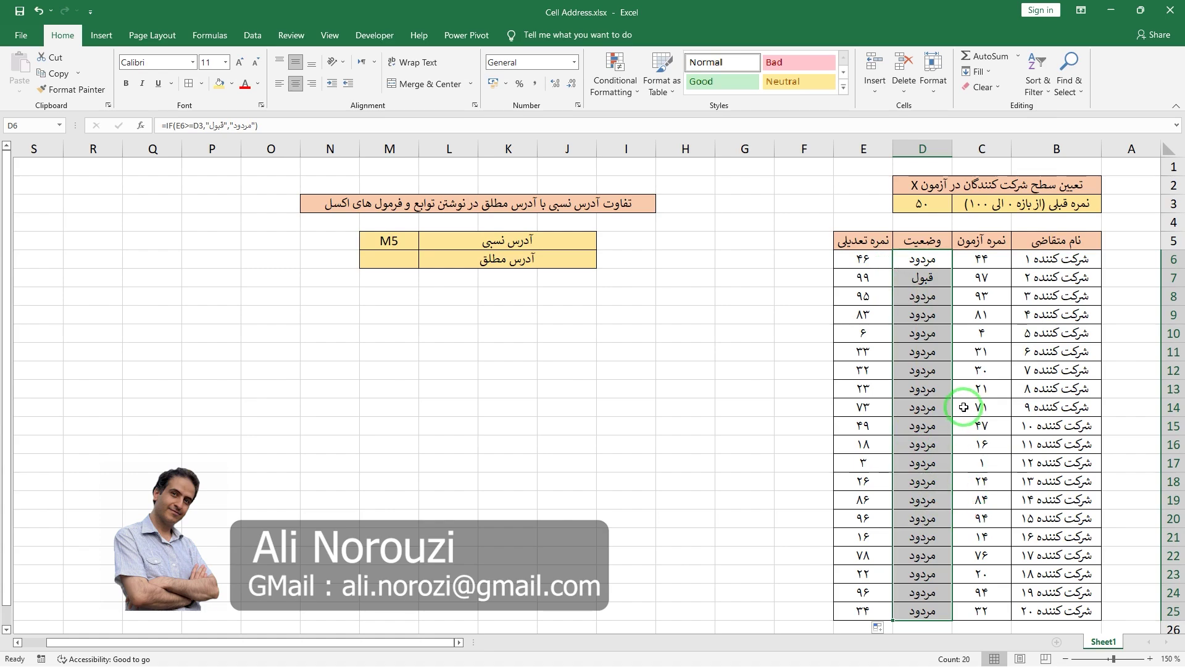
{"action": "double_click", "coordinate": [926, 354]}
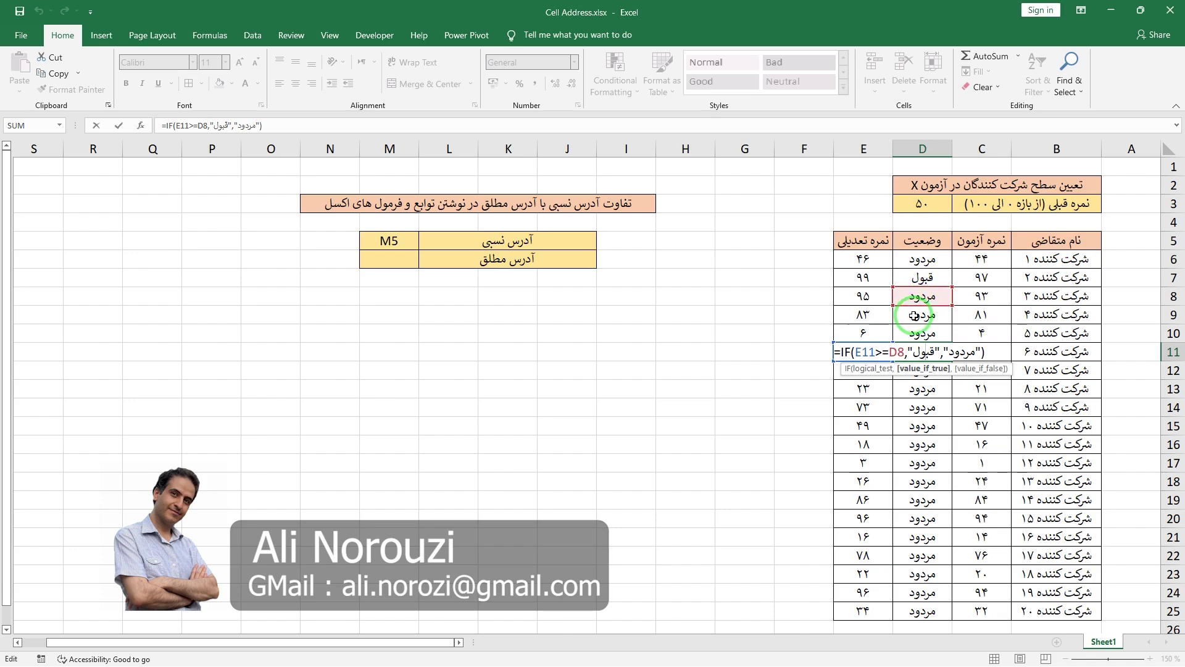
Leave D11 unchanged, undo the filled formulas in D7:D25, and reselect D3 and D6.
{"action": "key", "text": "ctrl+Return"}
{"action": "key", "text": "ctrl+z"}
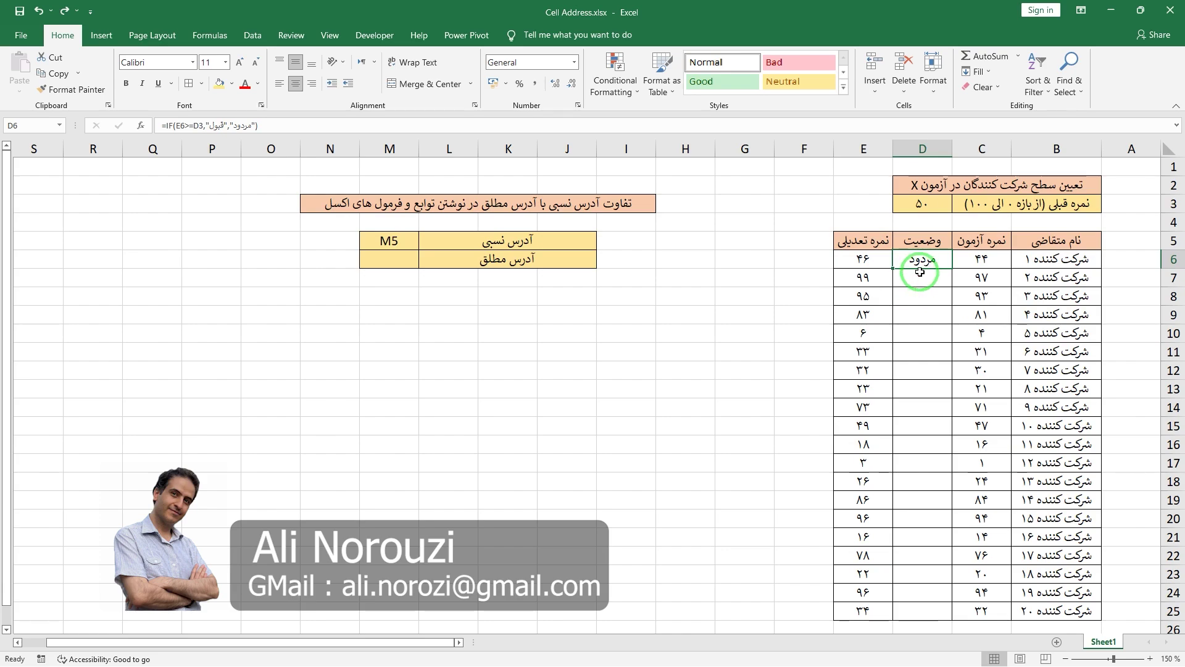
{"action": "left_click", "coordinate": [929, 206]}
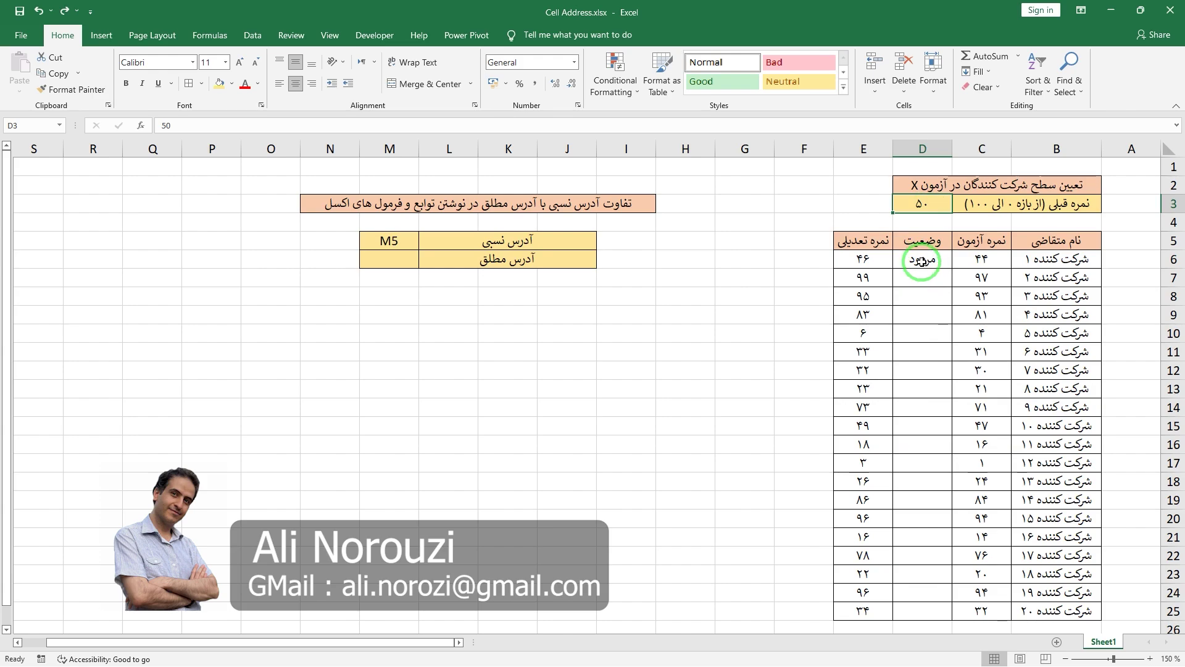
{"action": "left_click", "coordinate": [920, 261]}
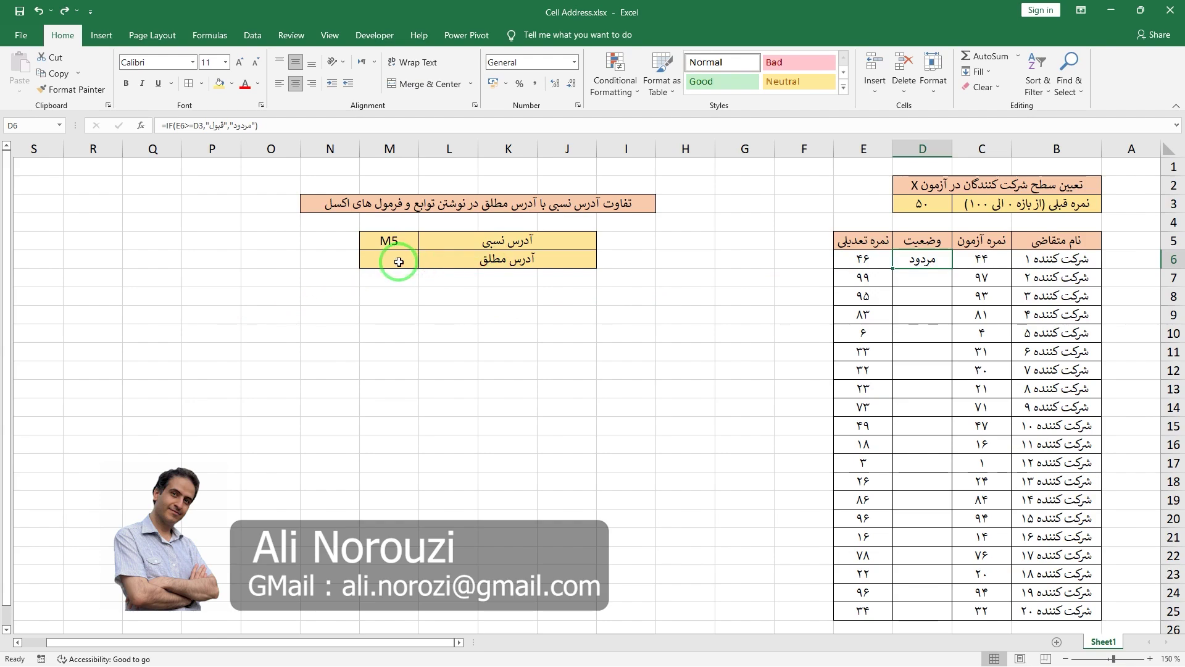
Enter $M$6 in M6 beside the آدرس مطلق label, then reselect D6.
{"action": "left_click", "coordinate": [398, 262]}
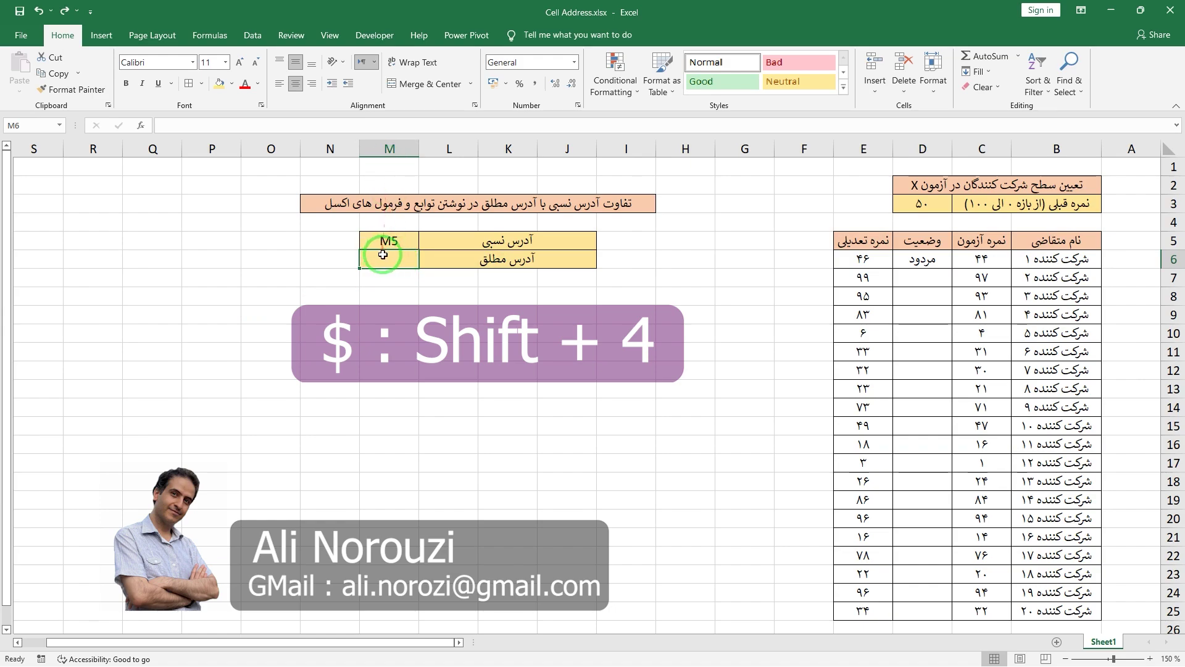
{"action": "type", "text": "$M$6"}
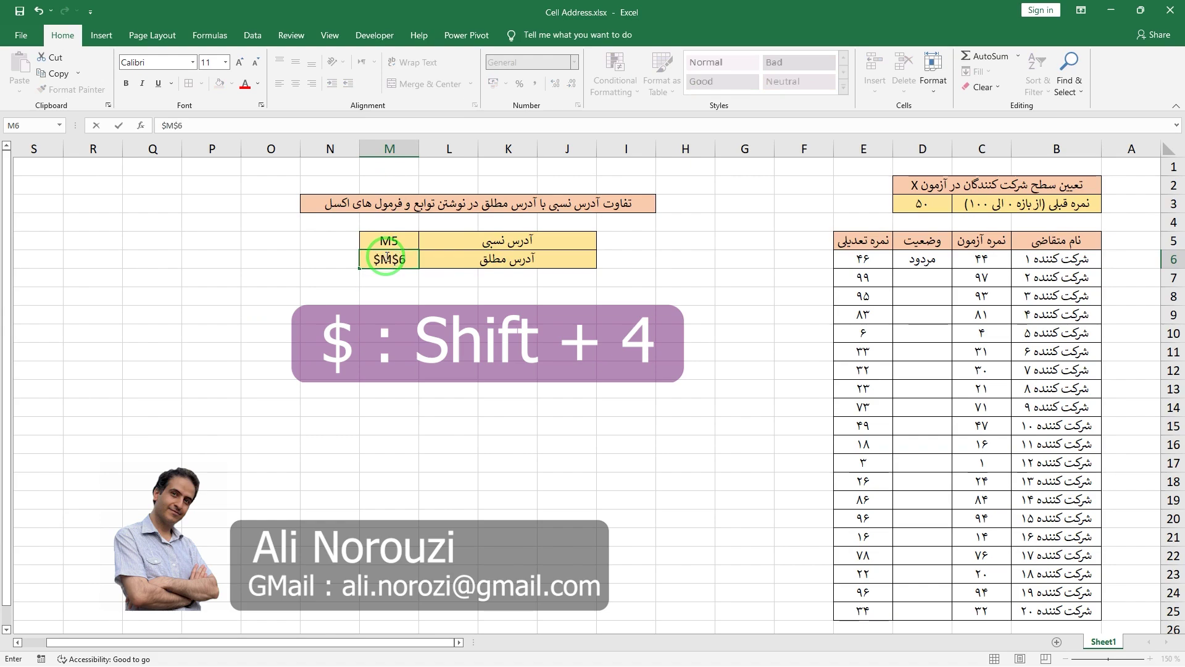
{"action": "key", "text": "Return"}
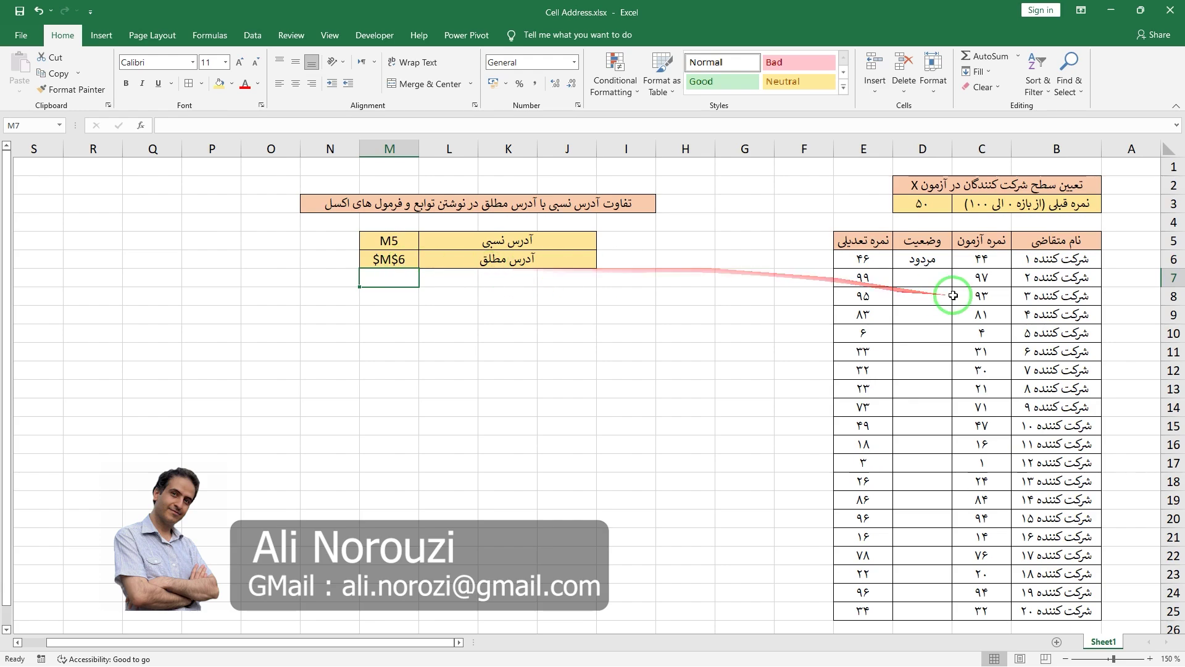
{"action": "left_click", "coordinate": [924, 260]}
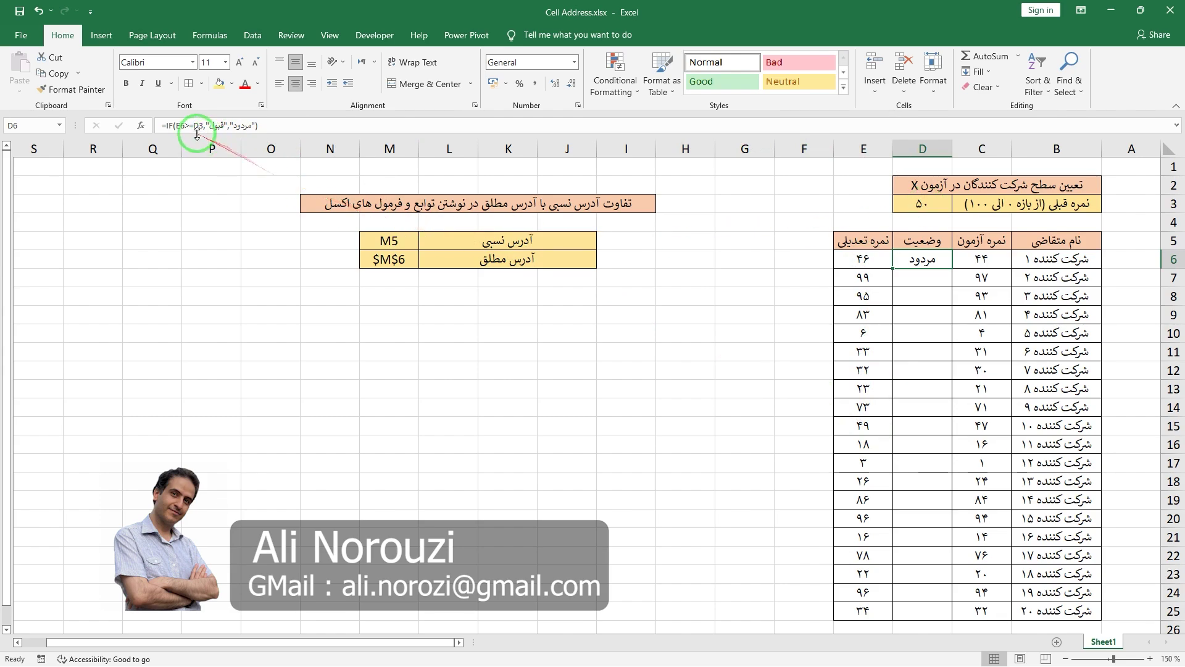
Cycle D6's D3 reference with F4 to $D$3, giving =IF(E6>=$D$3,"قبول","مردود").
{"action": "left_click", "coordinate": [196, 128]}
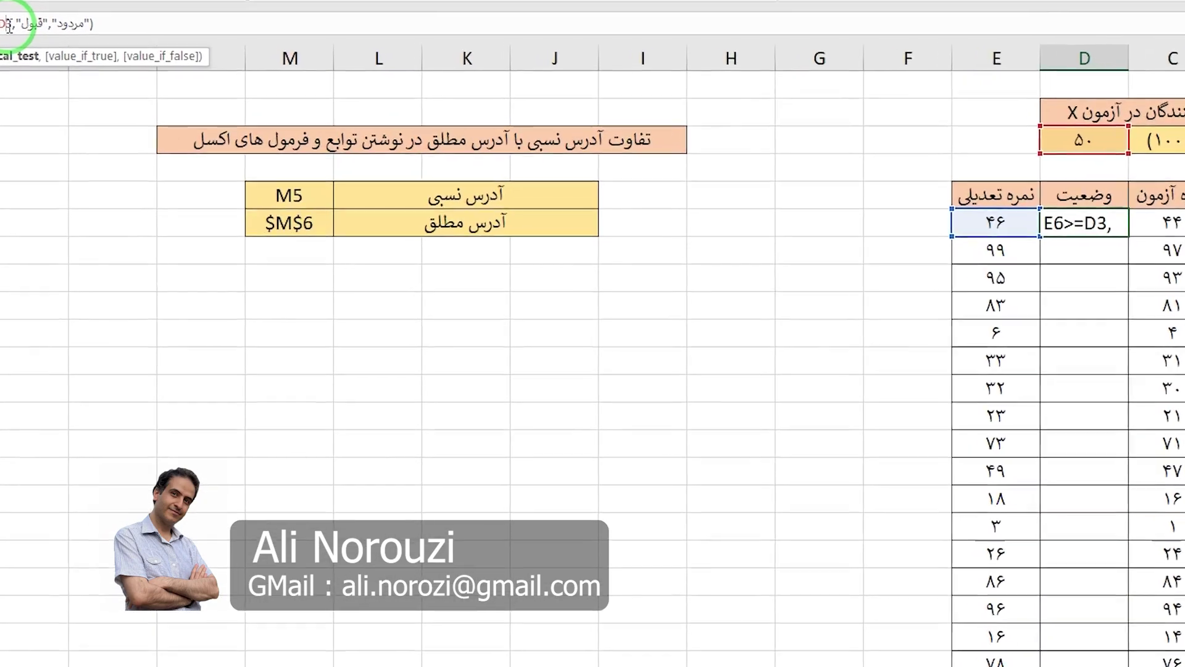
{"action": "key", "text": "F4"}
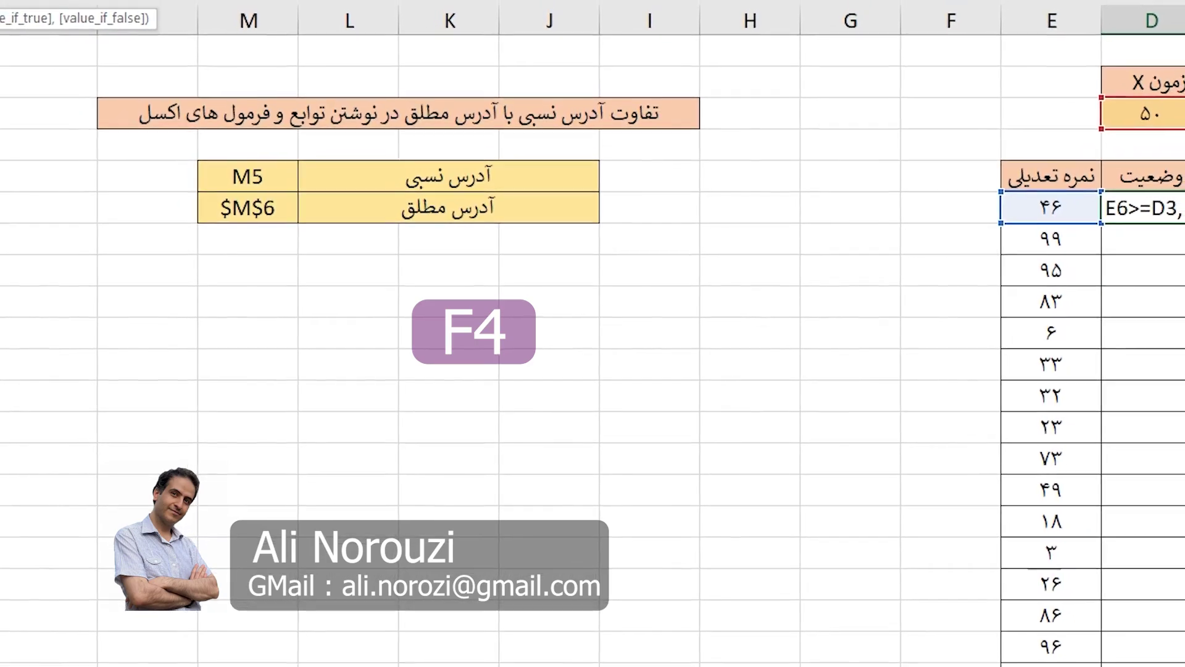
{"action": "key", "text": "F4"}
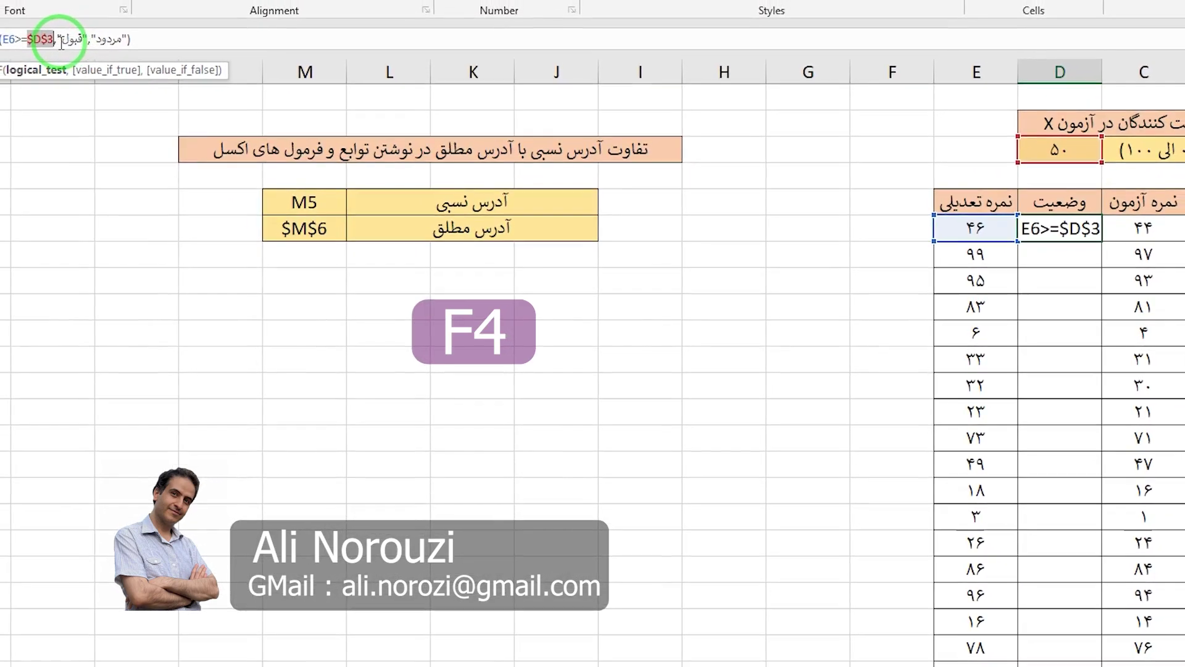
{"action": "key", "text": "F4"}
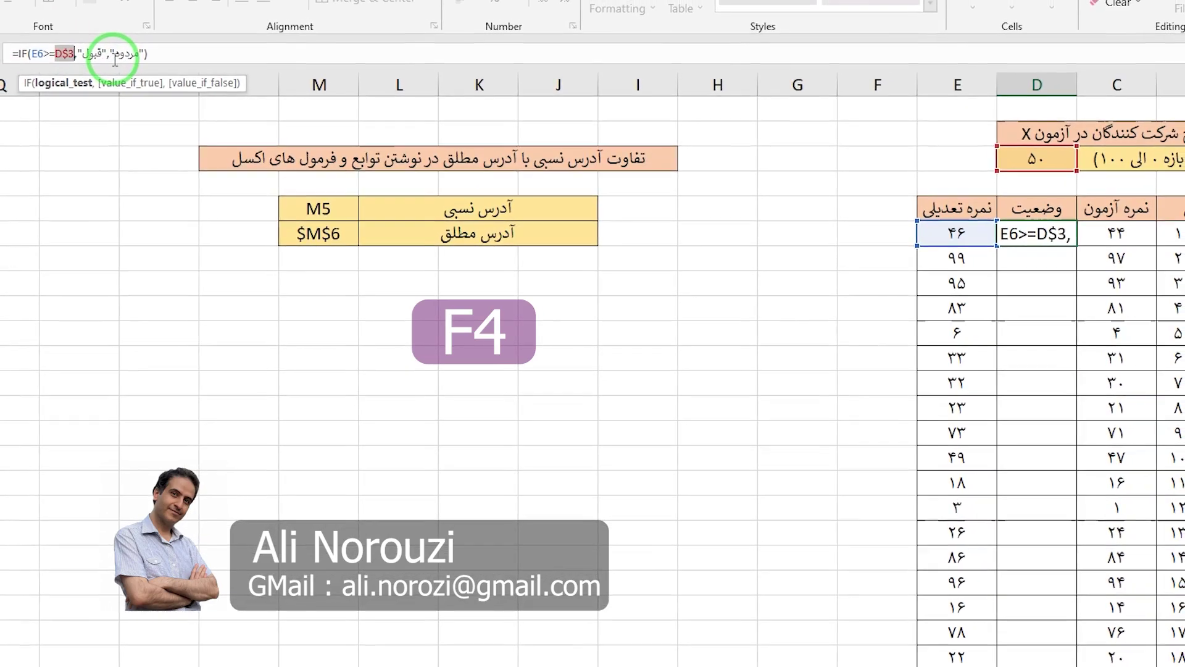
{"action": "key", "text": "F4"}
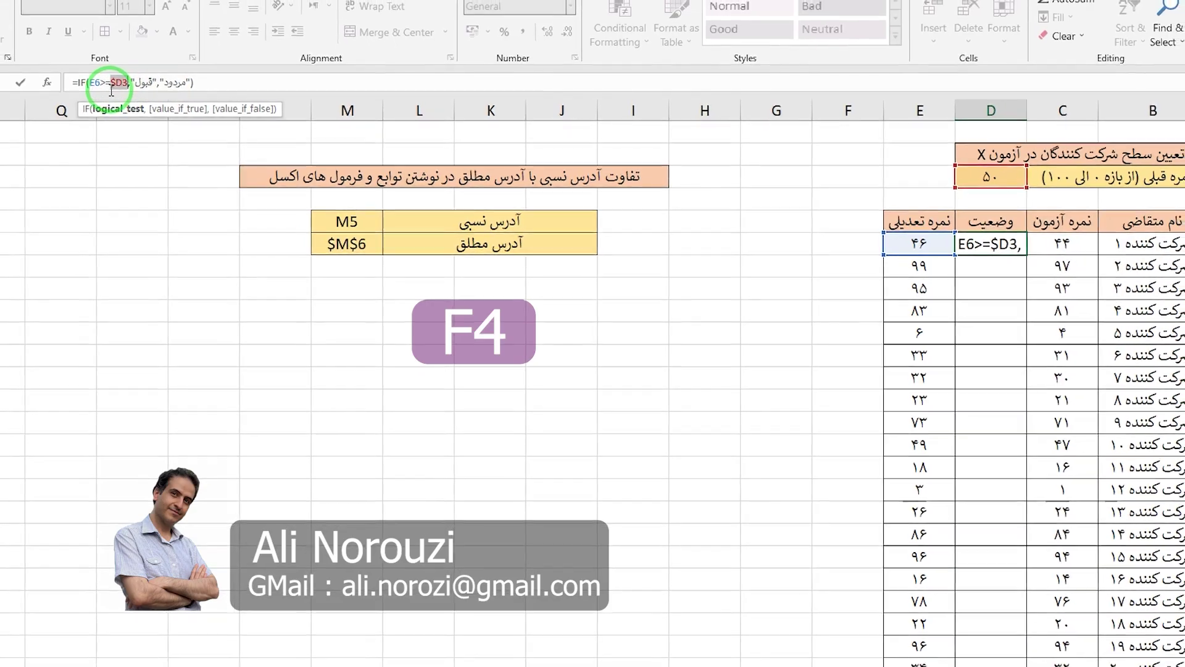
{"action": "key", "text": "F4"}
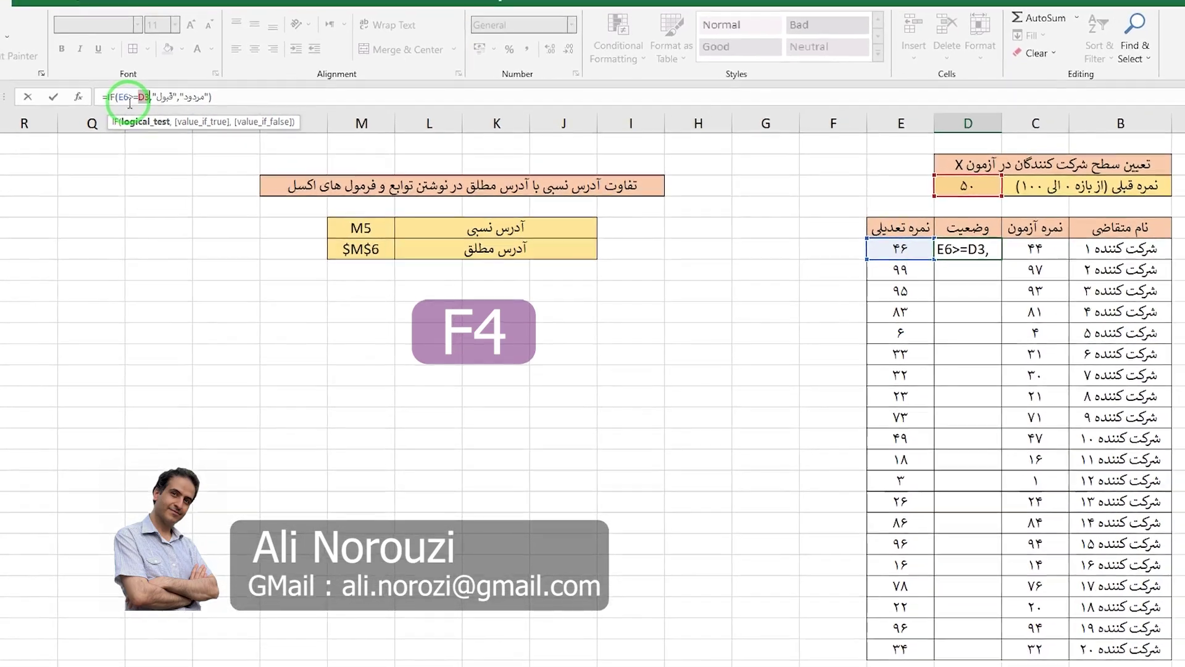
{"action": "key", "text": "F4"}
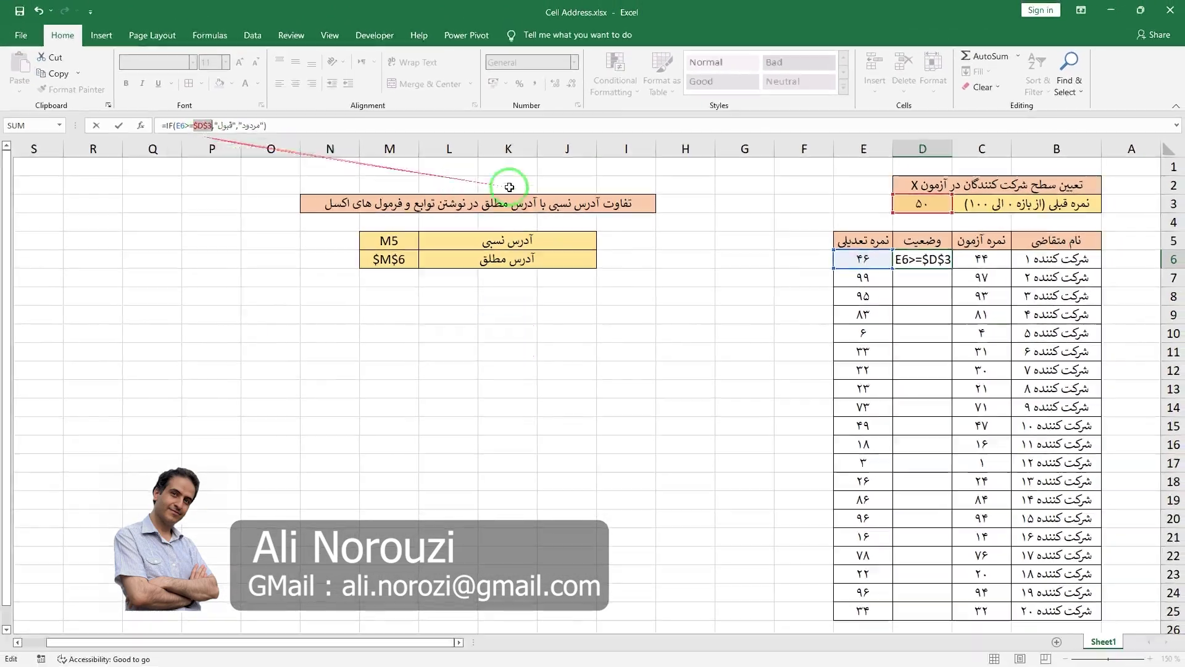
{"action": "key", "text": "ctrl+Return"}
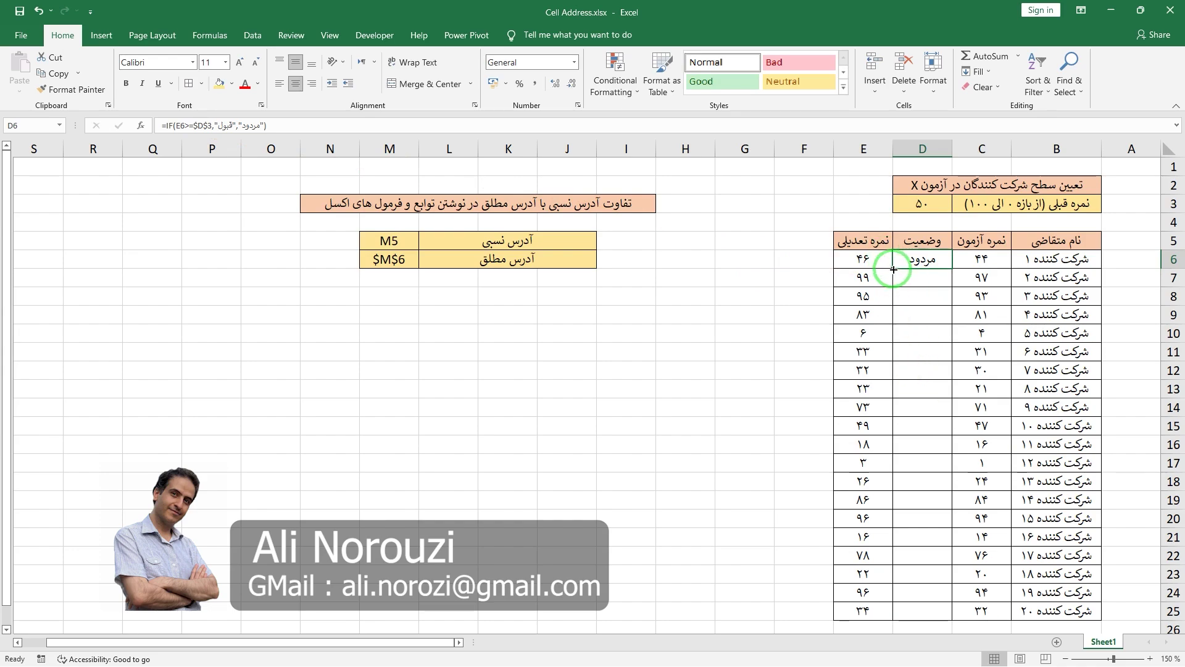
Fill the $D$3 status formula from D6 down to D25 and check the copy in D10.
{"action": "double_click", "coordinate": [893, 268]}
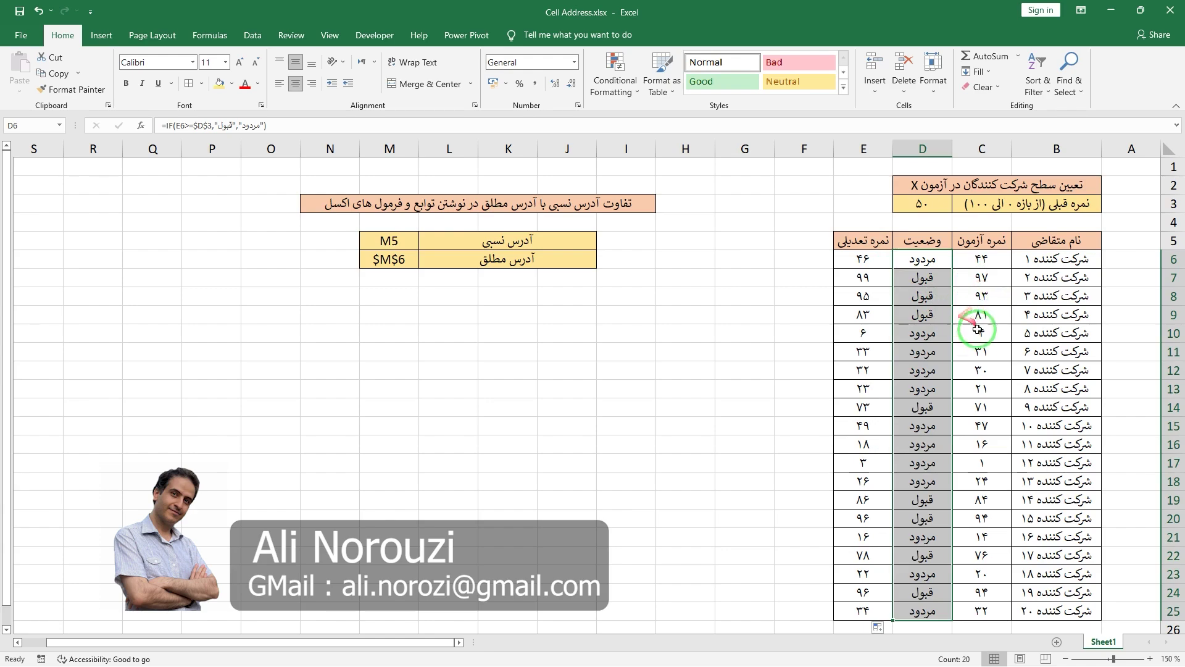
{"action": "left_click", "coordinate": [944, 335]}
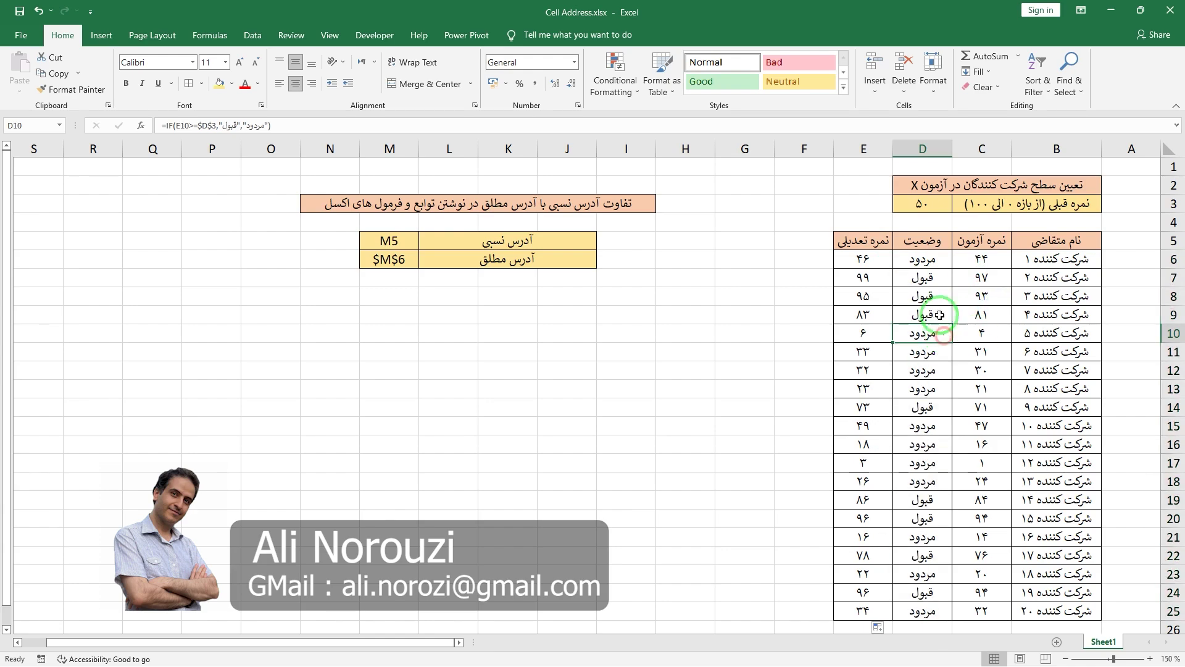
{"action": "left_click", "coordinate": [928, 223]}
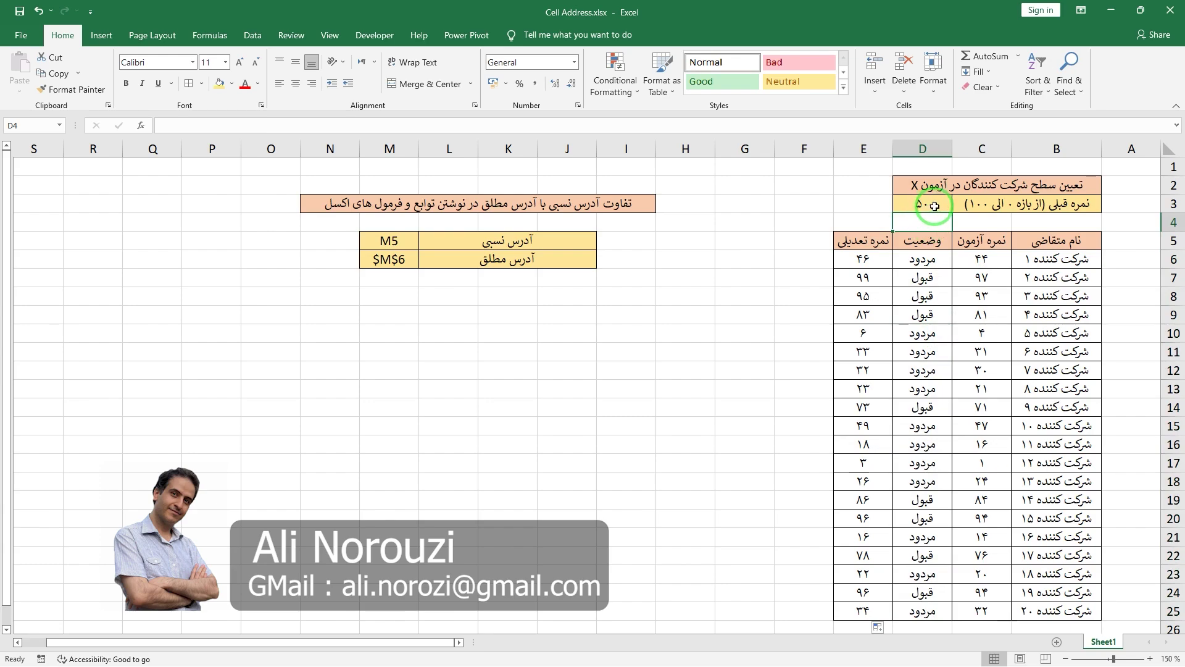
Change the threshold in D3 to 30 and review the recalculated statuses.
{"action": "left_click", "coordinate": [935, 206]}
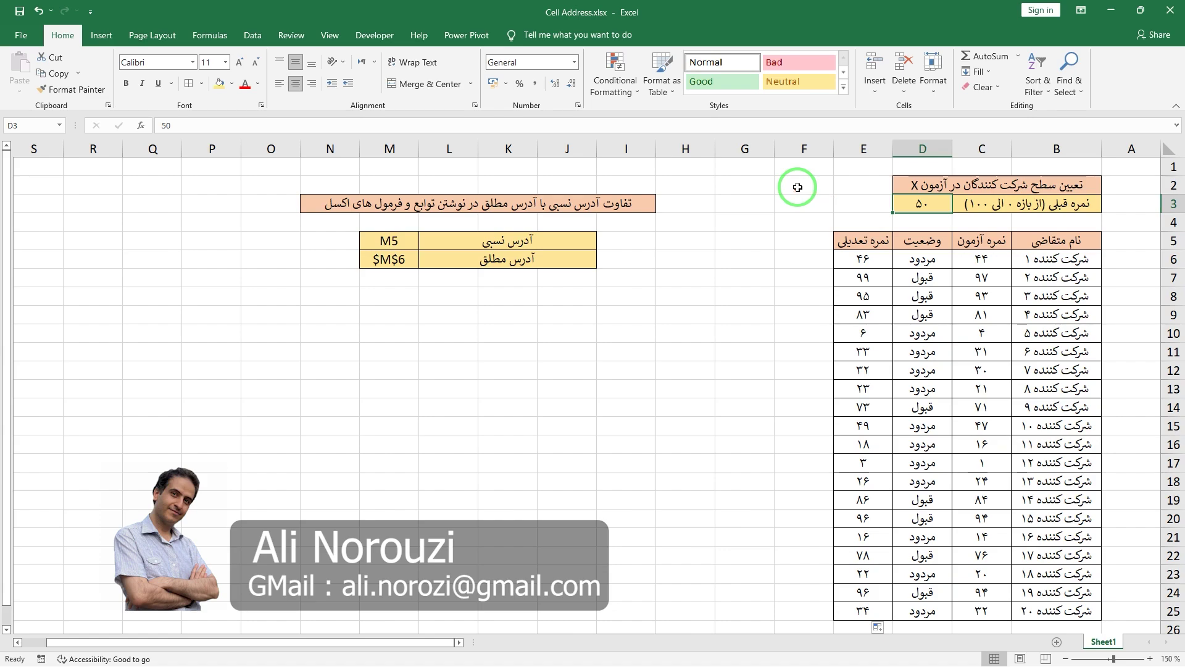
{"action": "type", "text": "3"}
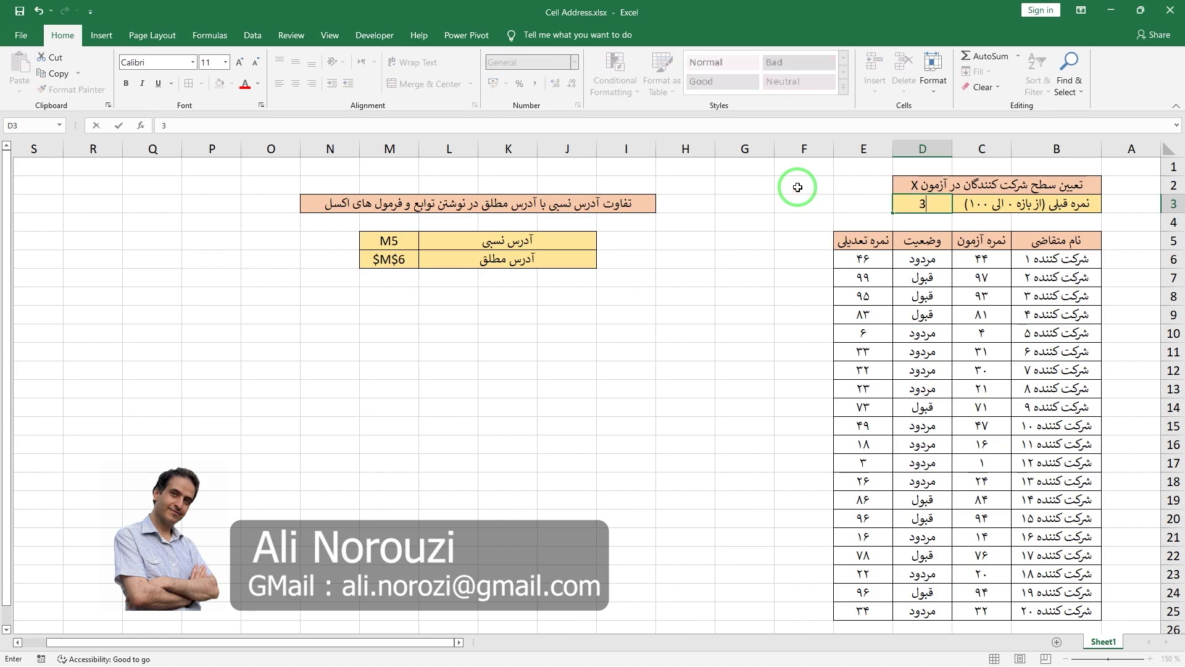
{"action": "type", "text": "0"}
{"action": "key", "text": "Return"}
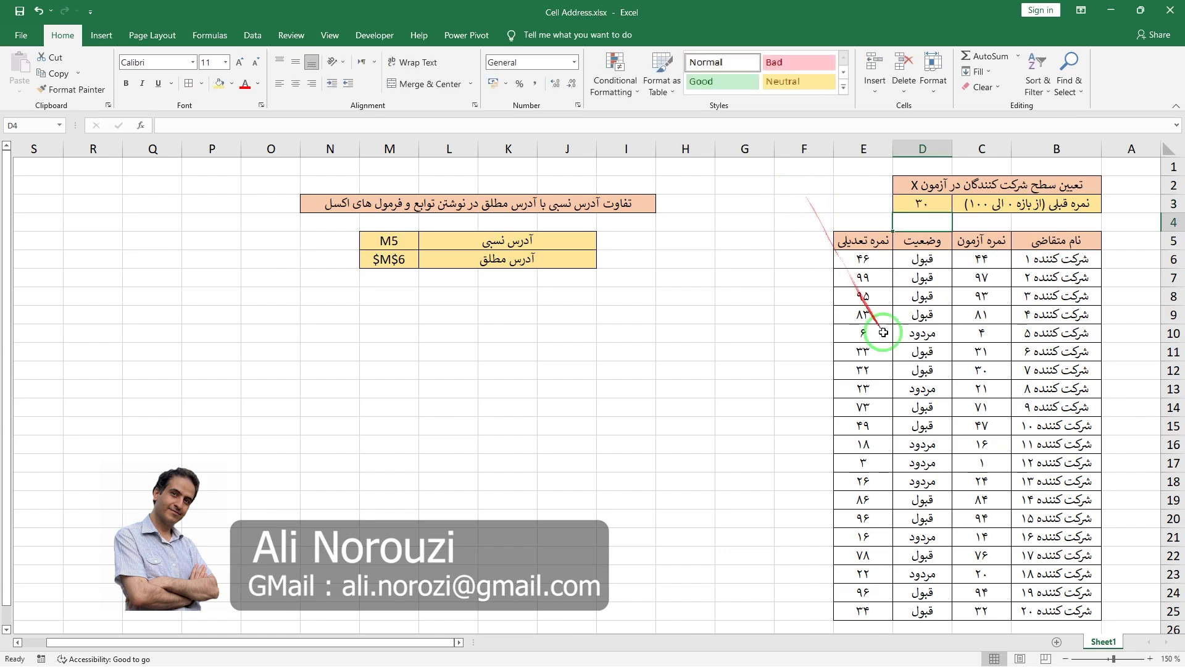
{"action": "left_click_drag", "start_coordinate": [914, 400], "coordinate": [911, 484]}
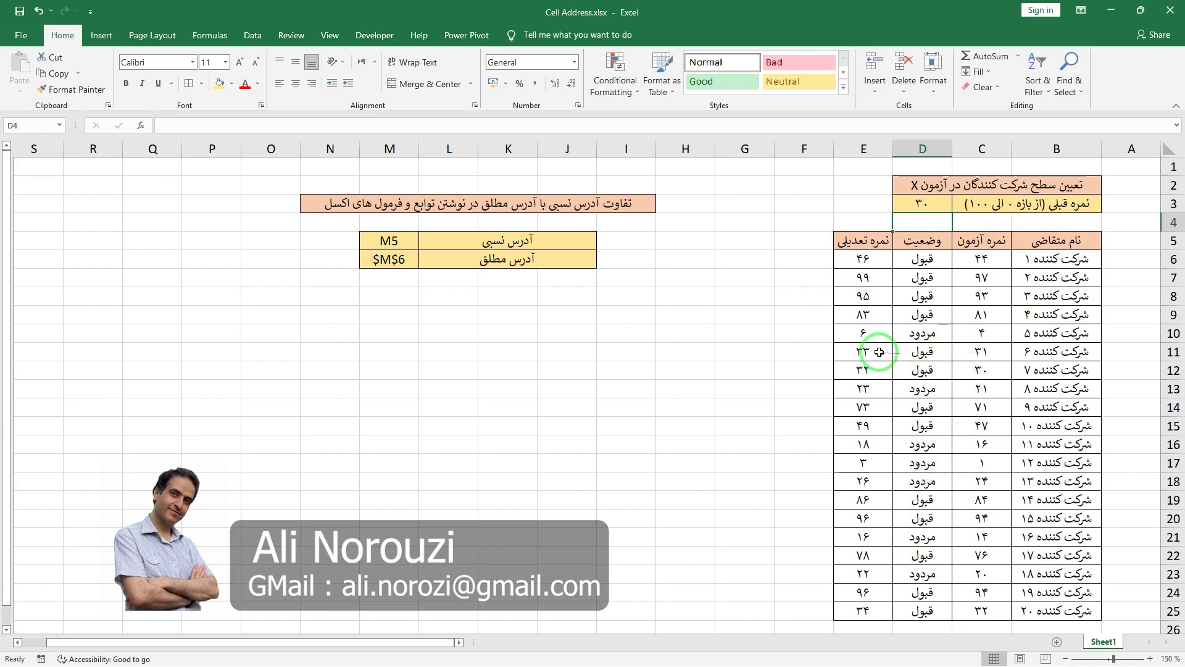
Change the threshold in D3 to 60.
{"action": "left_click", "coordinate": [917, 205]}
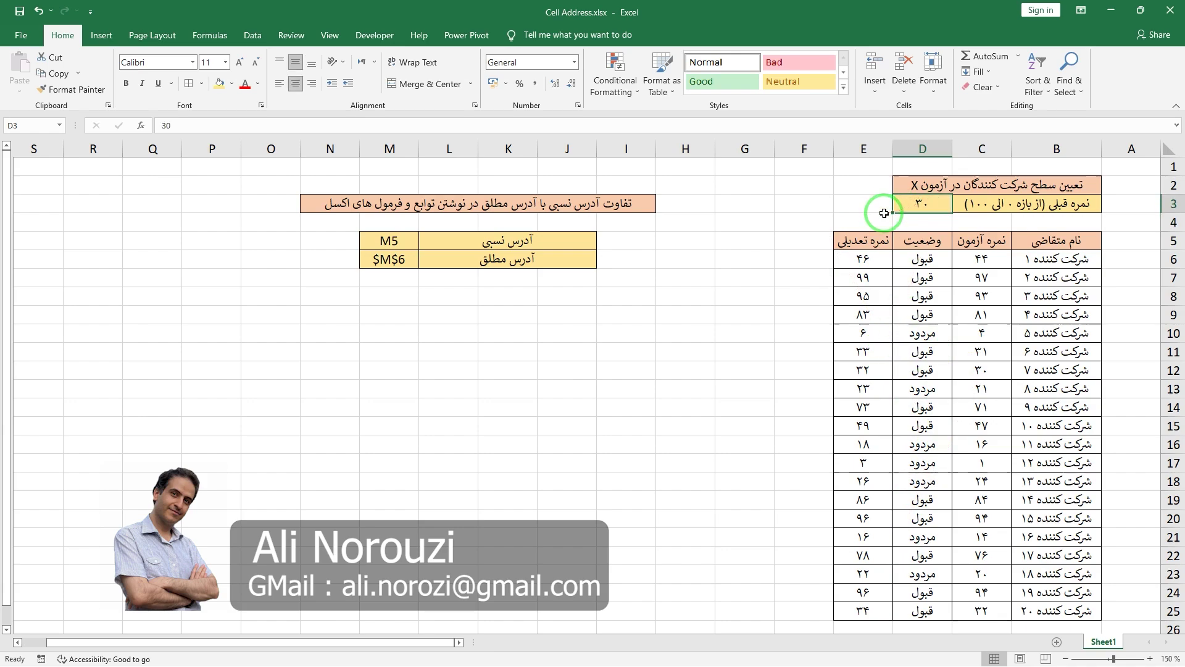
{"action": "type", "text": "60"}
{"action": "key", "text": "Return"}
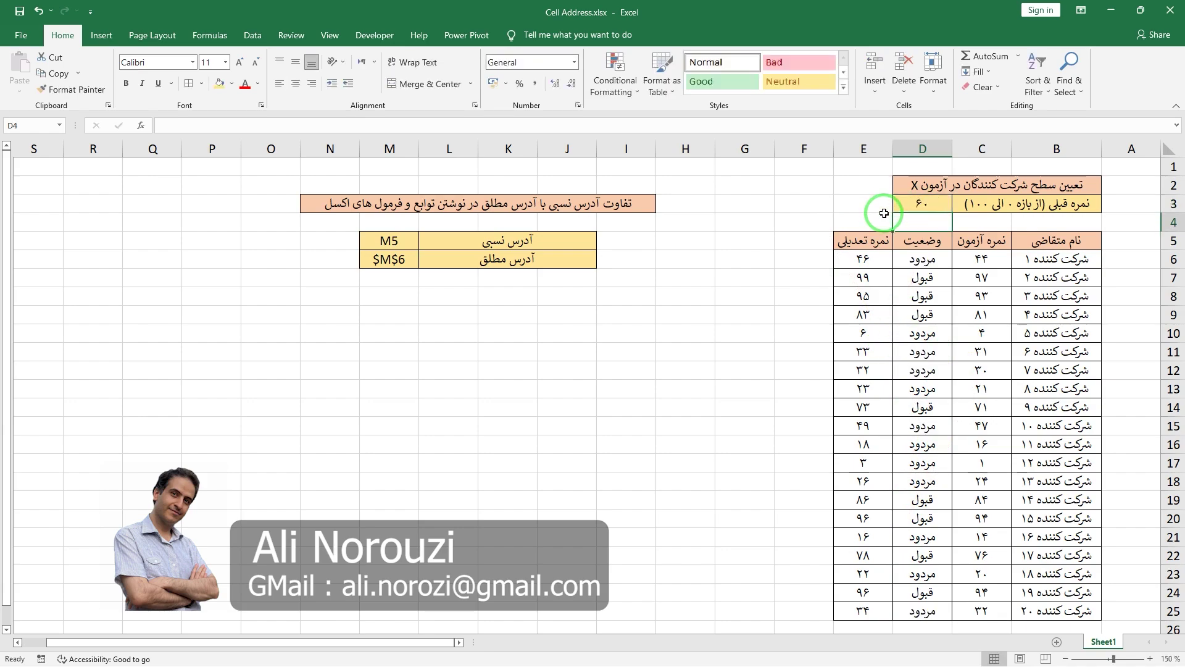